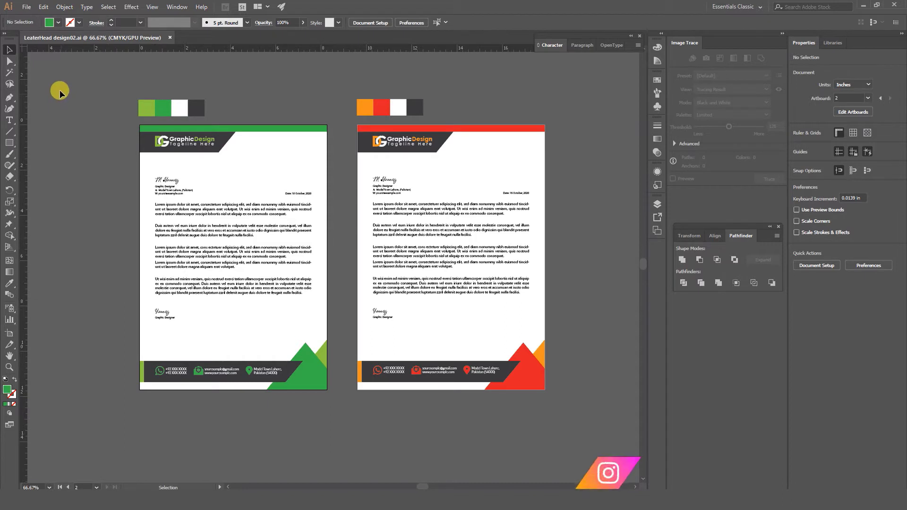
Create a new A4 print document measured in inches (8.268 × 11.693 in, CMYK)
left_click(27, 8)
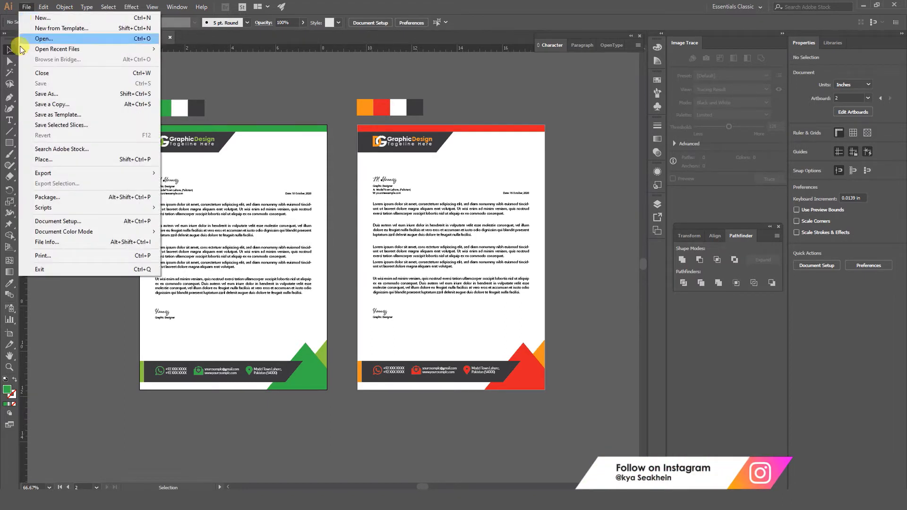
left_click(66, 19)
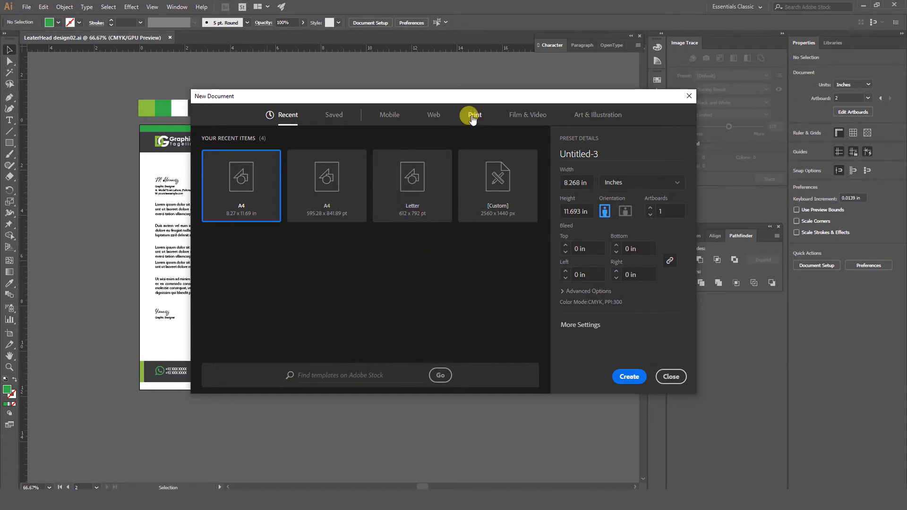
left_click(474, 117)
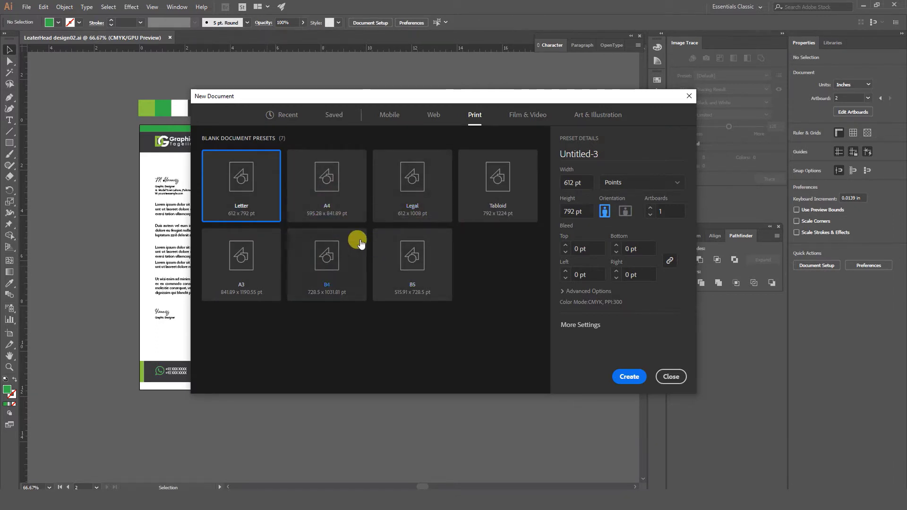
left_click(345, 184)
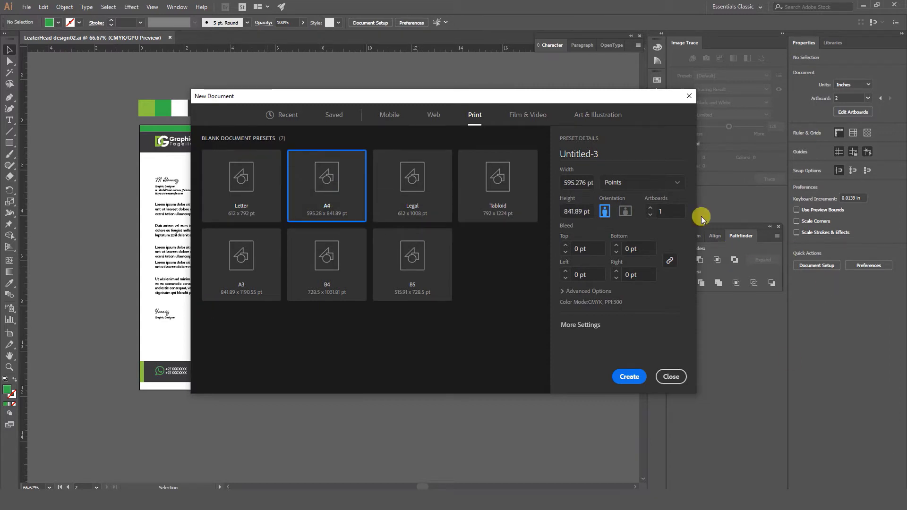
left_click(676, 185)
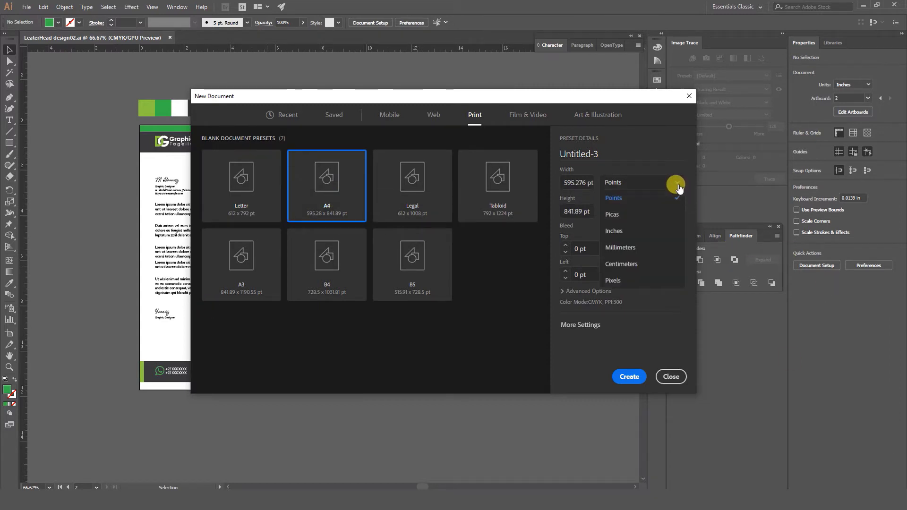
left_click(613, 231)
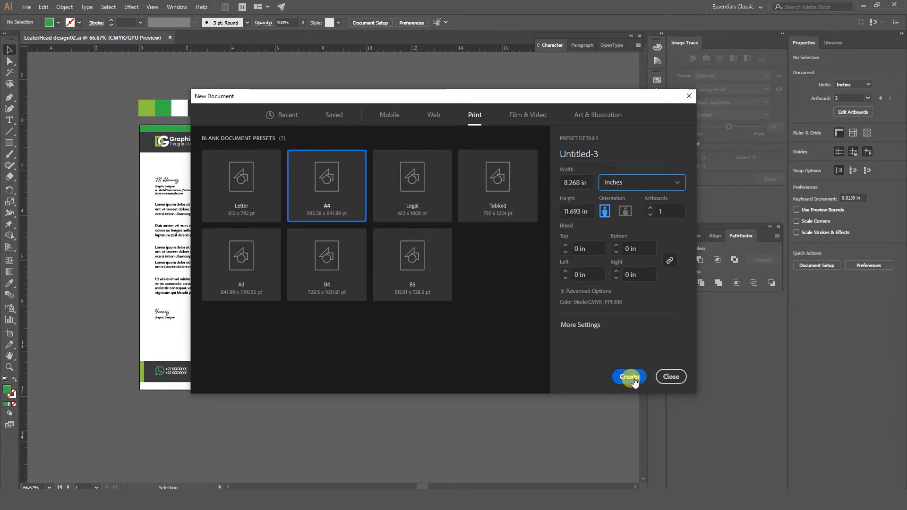
left_click(630, 377)
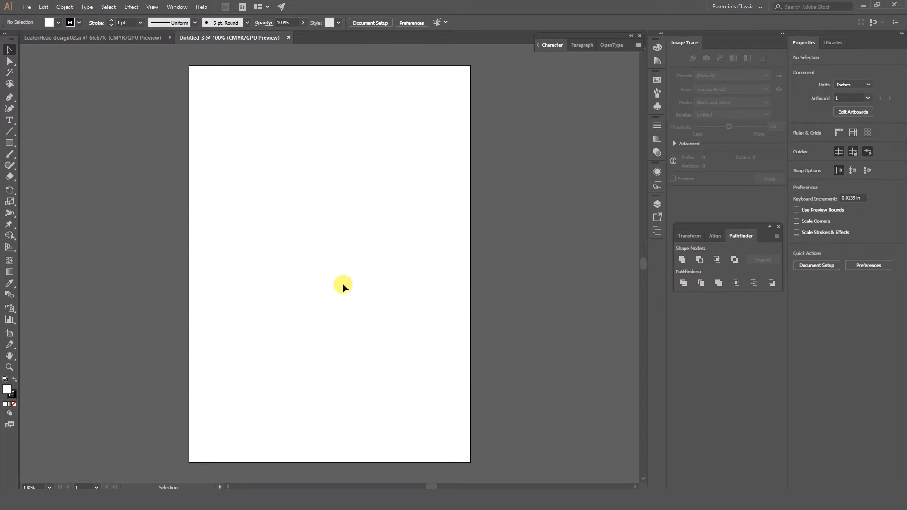
Show the rulers and drag guides to the left, top, right and bottom page margins
key("ctrl+r")
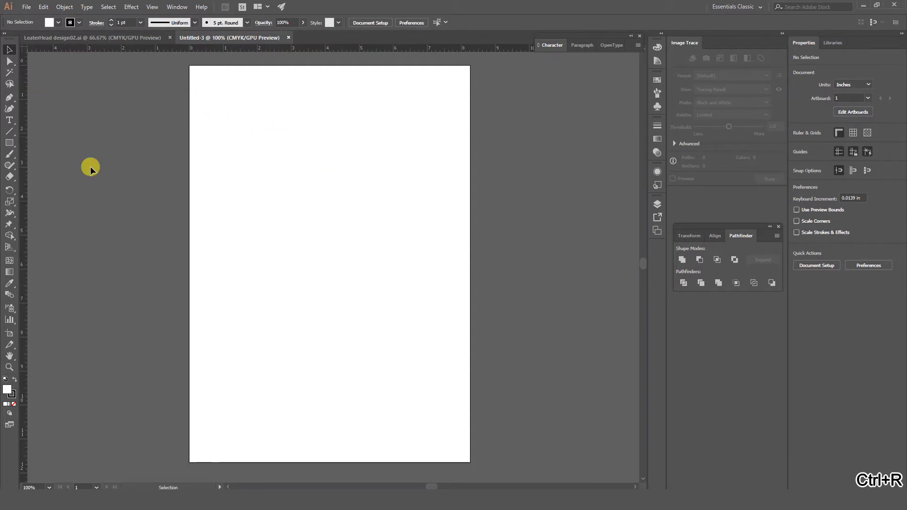
left_click_drag(28, 144, 207, 156)
mouse_move(253, 49)
left_mouse_down()
mouse_move(253, 101)
mouse_move(255, 83)
left_mouse_up()
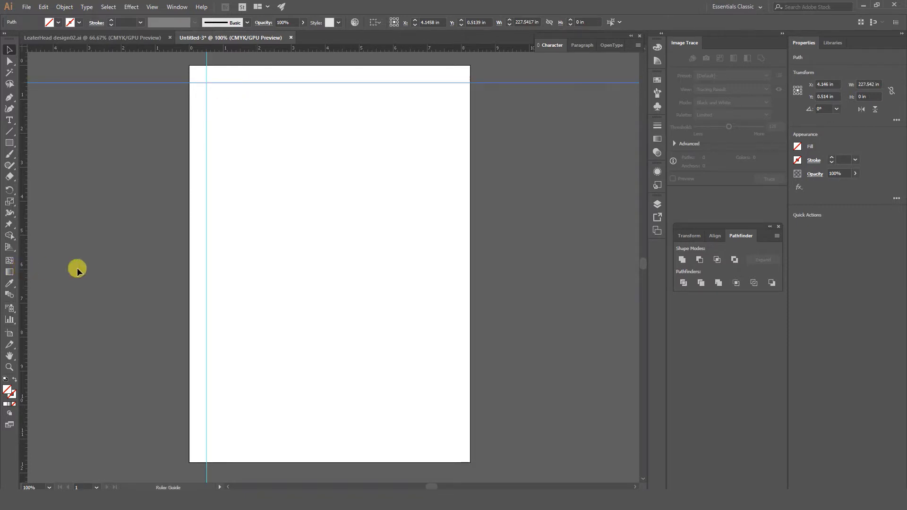
left_click_drag(22, 268, 452, 276)
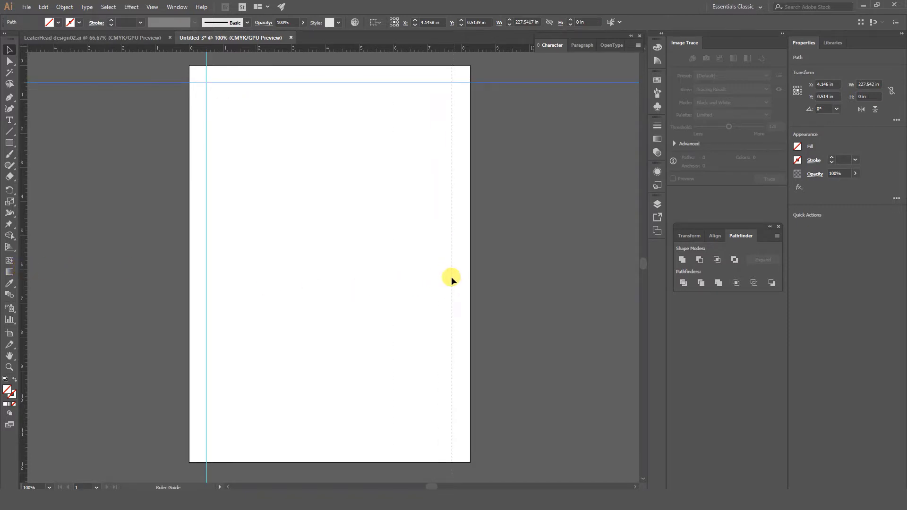
left_click_drag(451, 276, 452, 275)
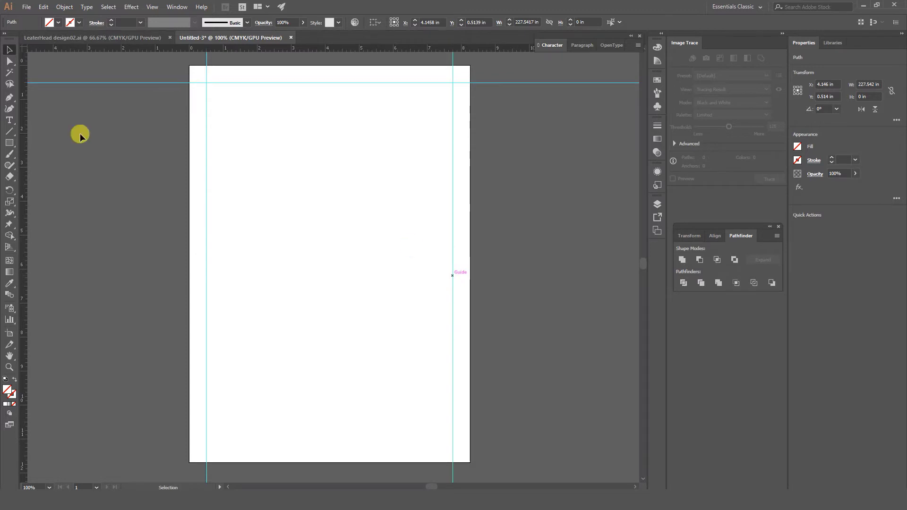
left_click_drag(321, 47, 325, 446)
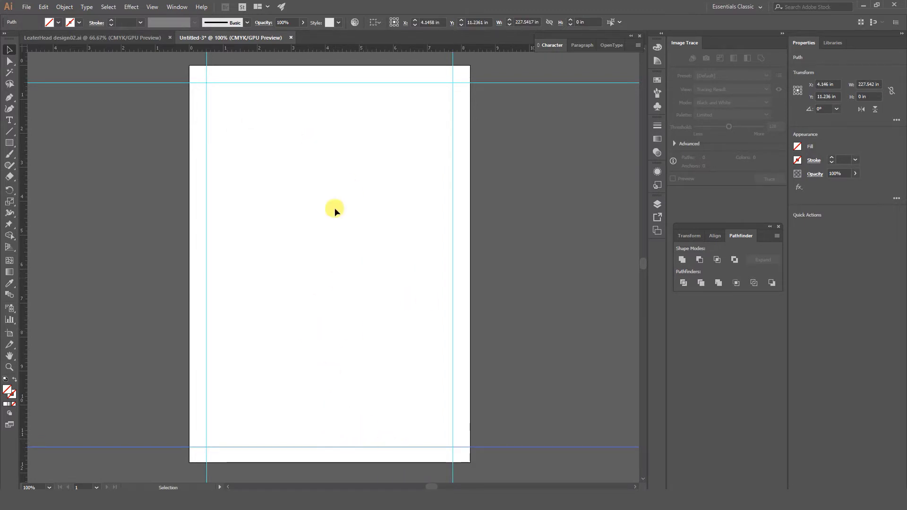
left_click(234, 256)
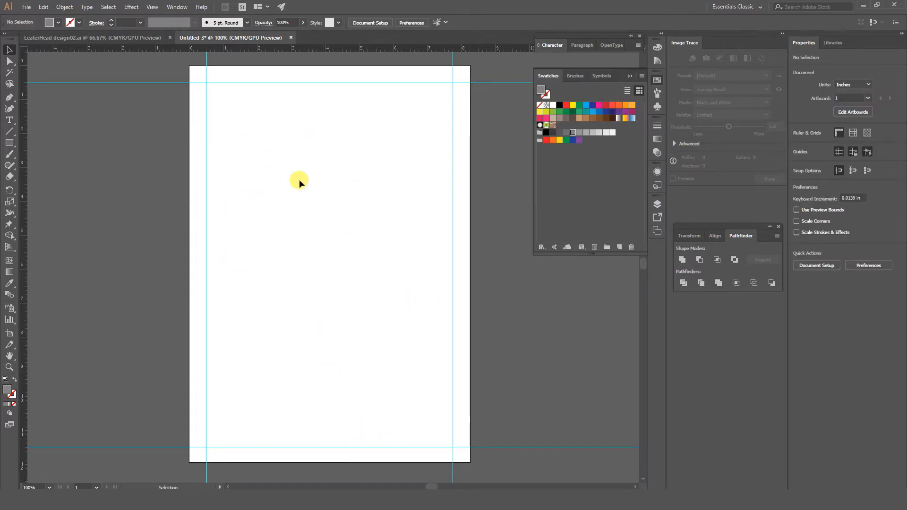
Draw a yellow-green square above the page and add a darker green copy beside it
scroll(268, 141, "up", 3)
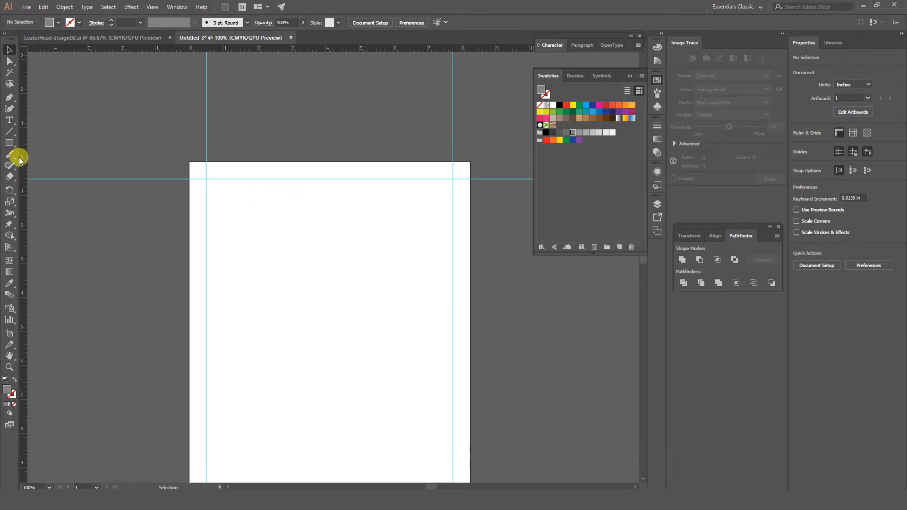
left_click(10, 142)
left_click_drag(222, 129, 242, 148)
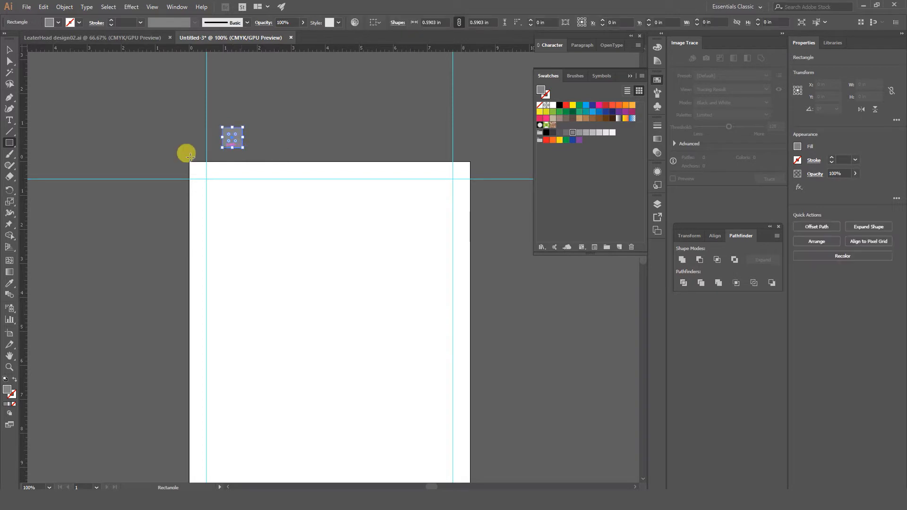
left_click(553, 112)
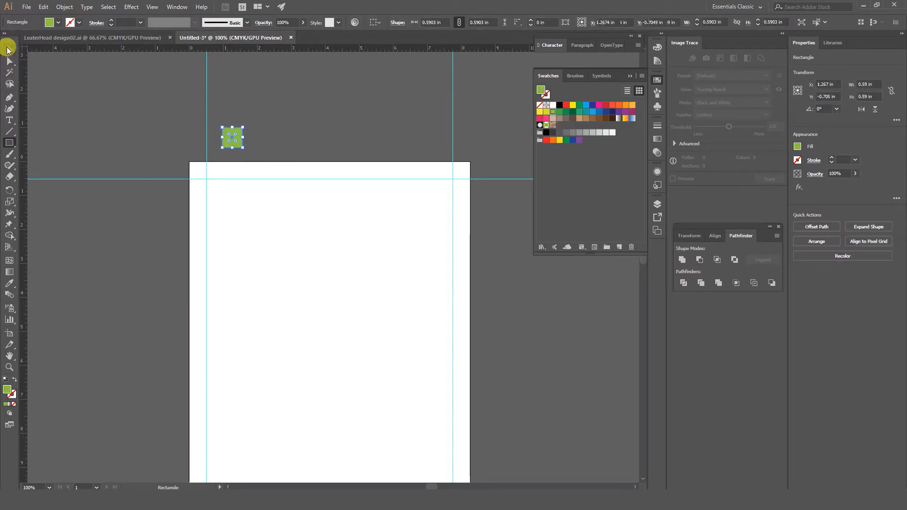
left_click(7, 49)
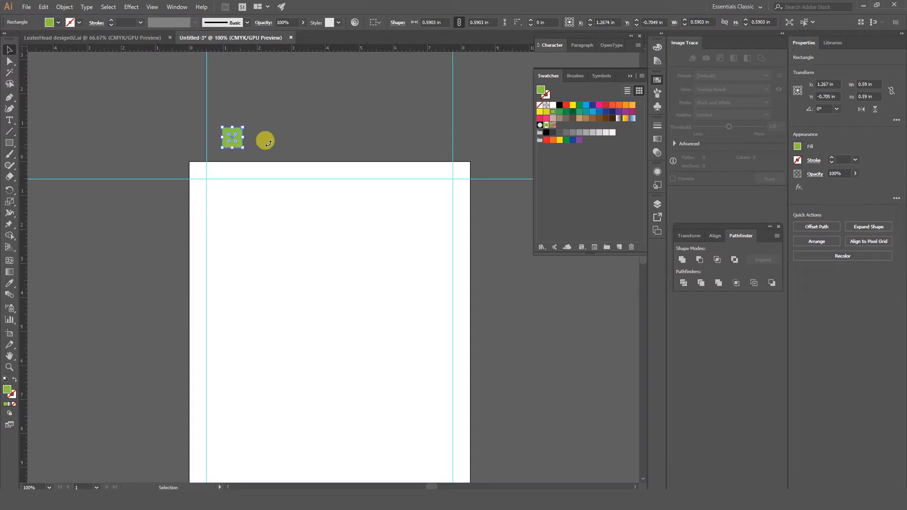
left_click_drag(234, 141, 255, 141)
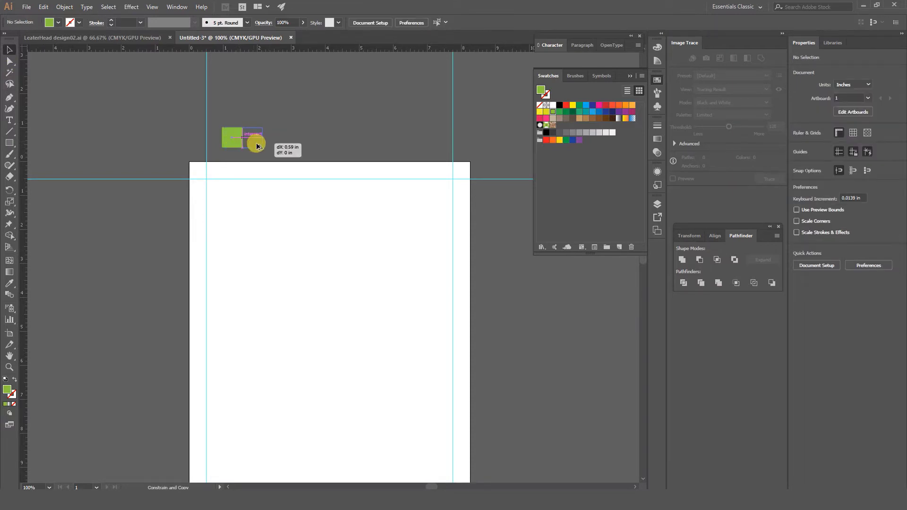
left_click(559, 113)
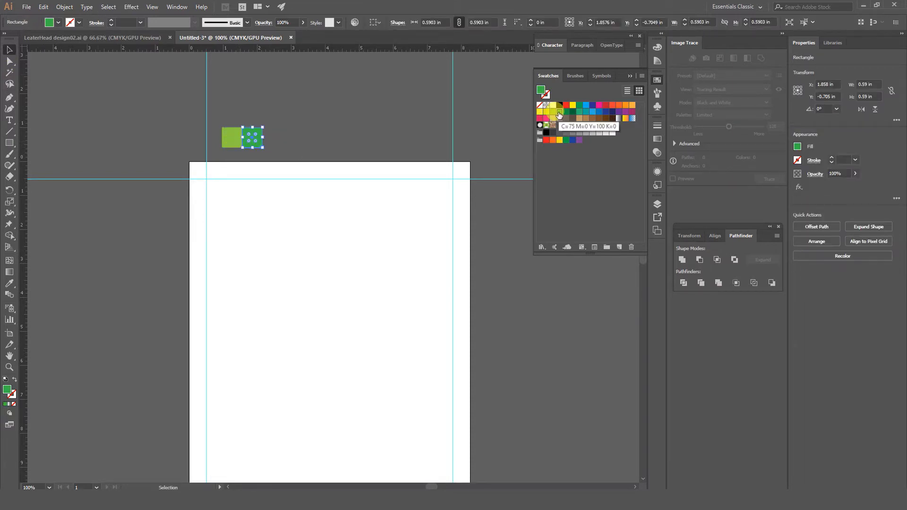
left_click(352, 132)
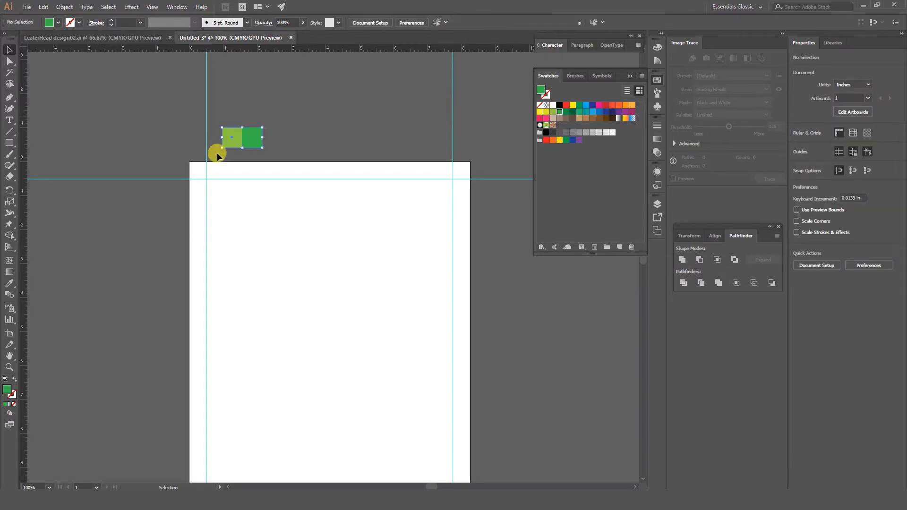
Duplicate the green pair, recolour the copies white and dark grey, and shift the row left
mouse_move(217, 152)
left_mouse_down()
mouse_move(267, 139)
mouse_move(275, 149)
left_mouse_up()
left_click(351, 123)
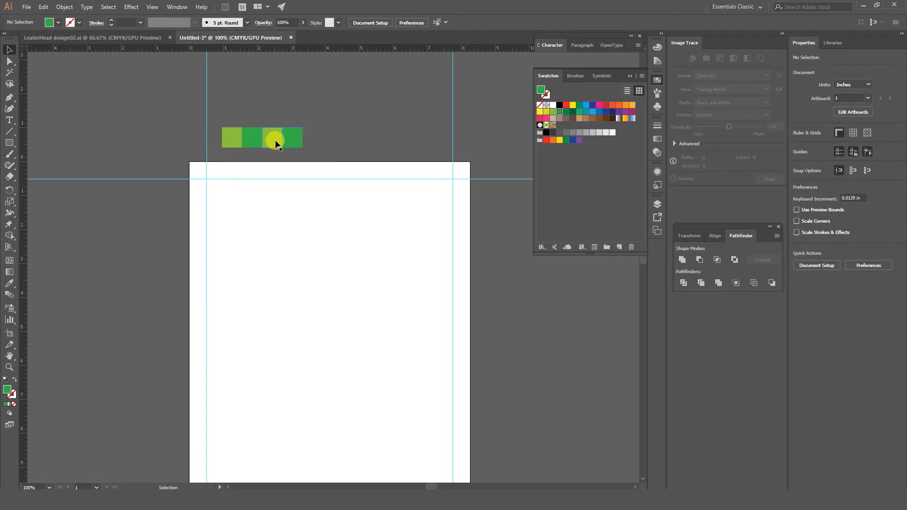
left_click(553, 105)
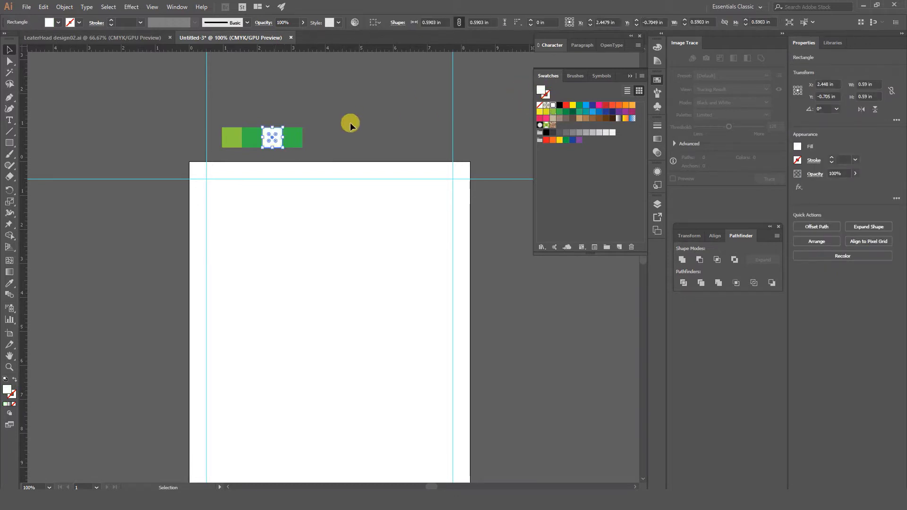
left_click(348, 121)
left_click(294, 138)
left_click(553, 132)
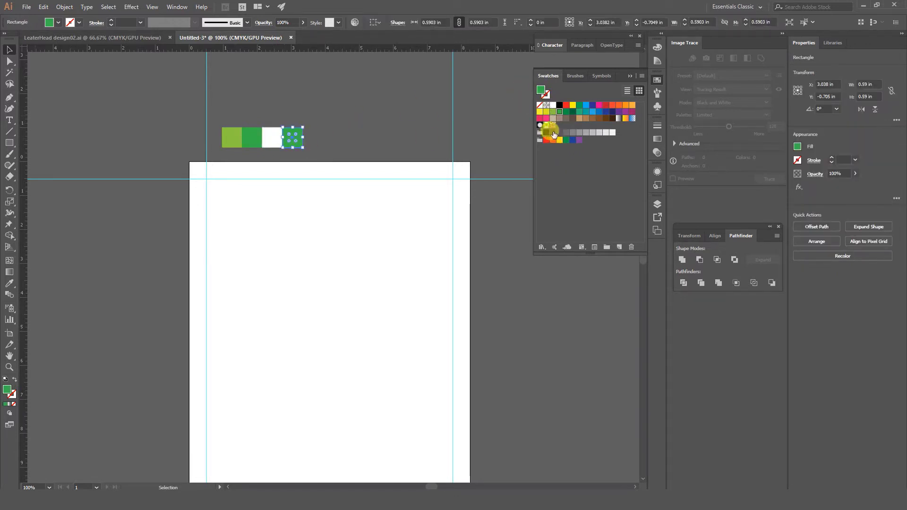
left_click(372, 132)
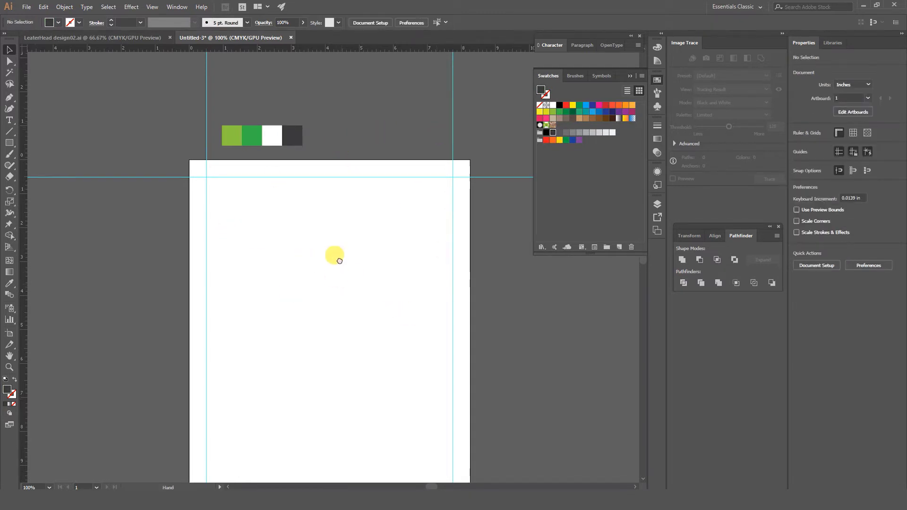
mouse_move(335, 258)
left_mouse_down()
mouse_move(322, 195)
mouse_move(325, 235)
left_mouse_up()
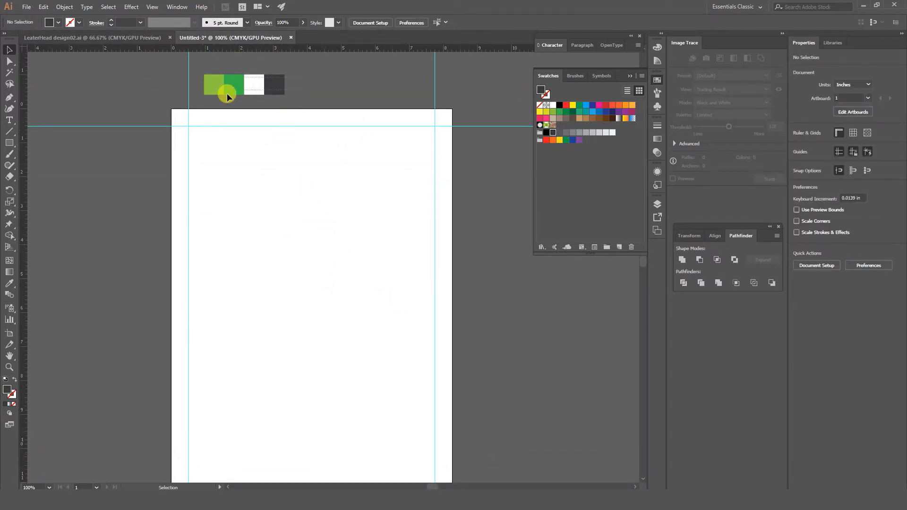
mouse_move(220, 100)
left_mouse_down()
mouse_move(277, 89)
mouse_move(244, 91)
left_mouse_up()
left_click(229, 135)
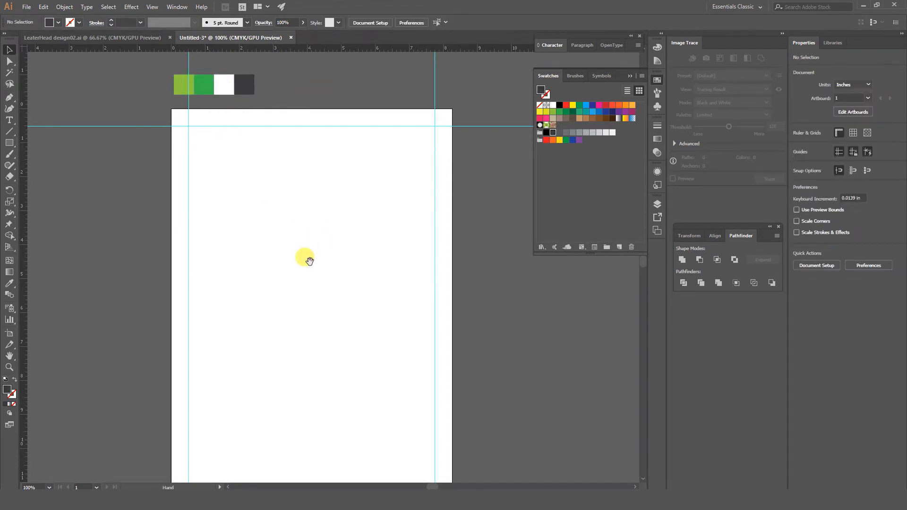
key("ctrl+minus")
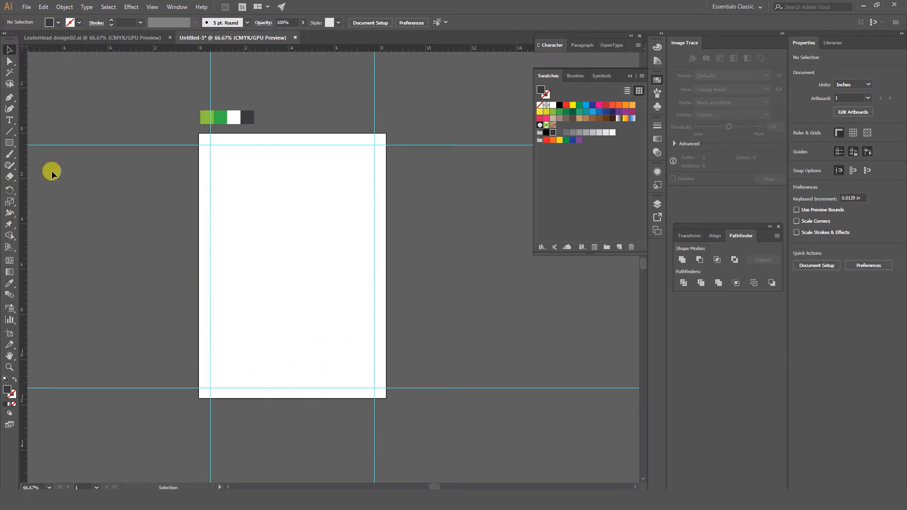
Place a 3-sided polygon triangle on the page with the Polygon tool
left_click(8, 144)
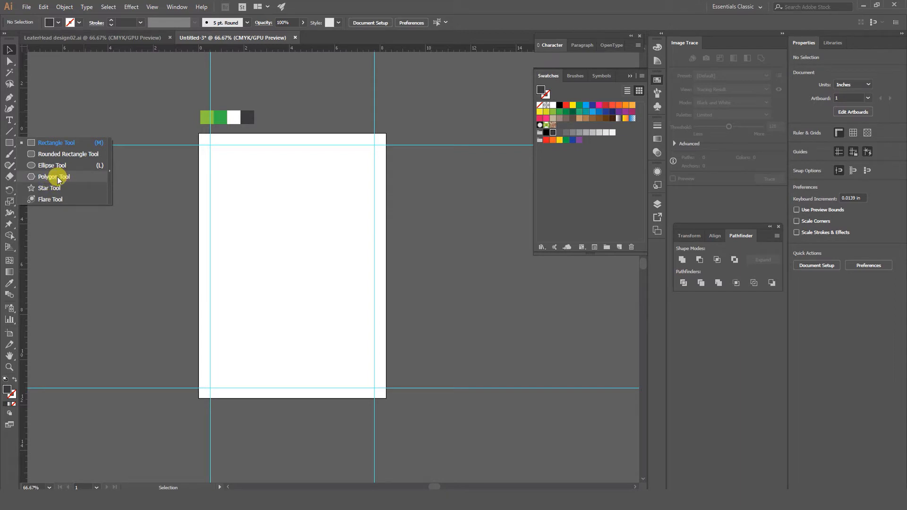
left_click(57, 178)
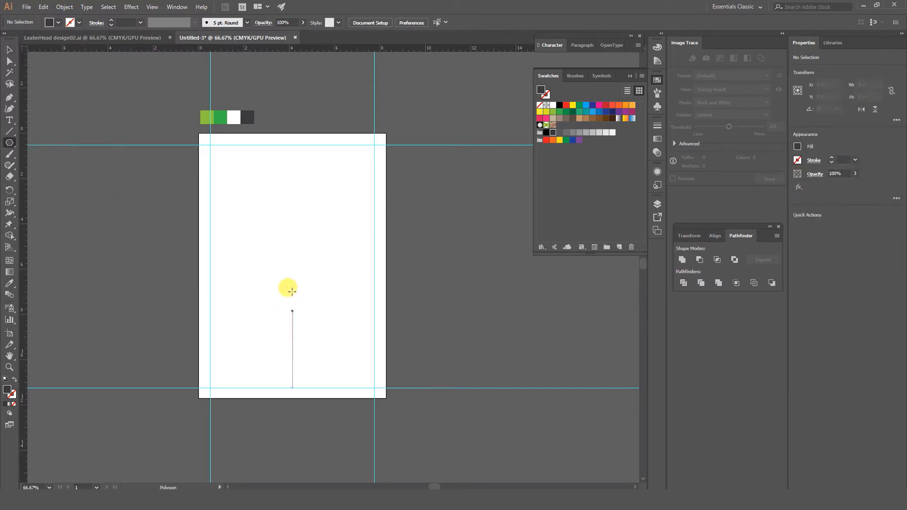
left_click(295, 301)
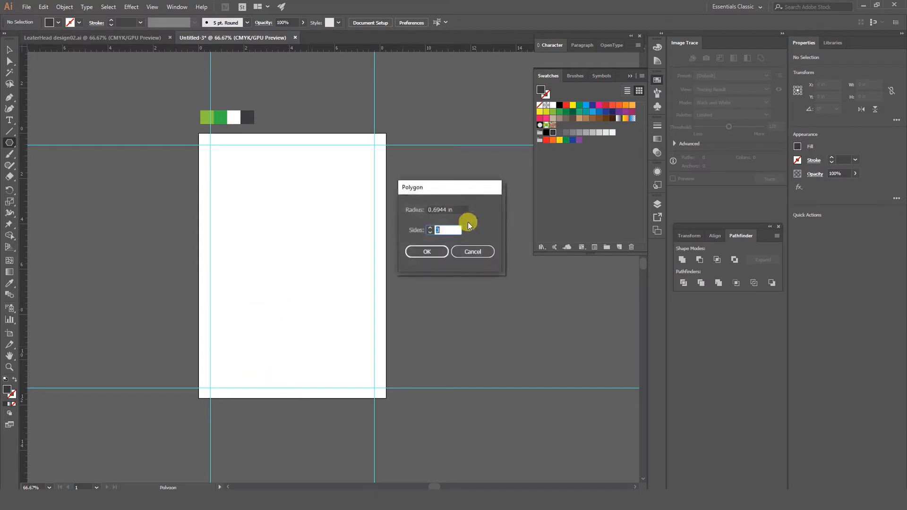
left_click_drag(434, 190, 338, 190)
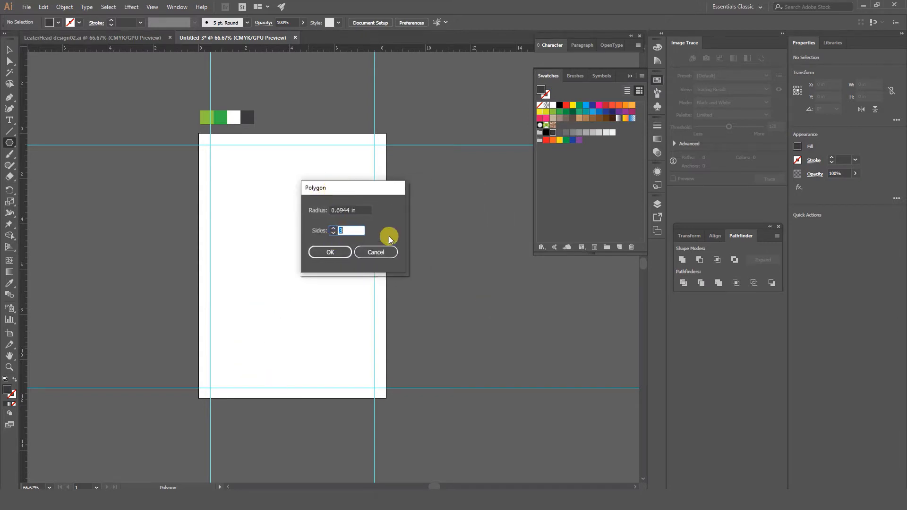
left_click(335, 253)
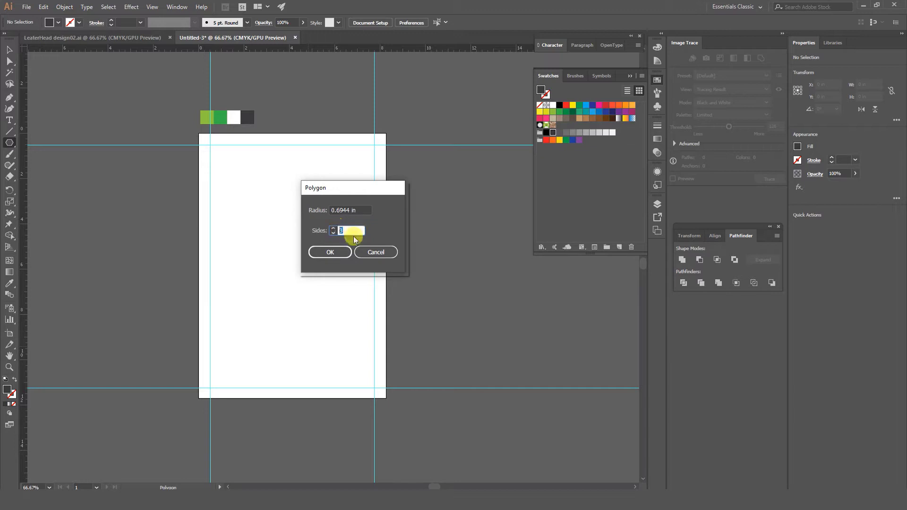
left_click(333, 254)
left_click(336, 253)
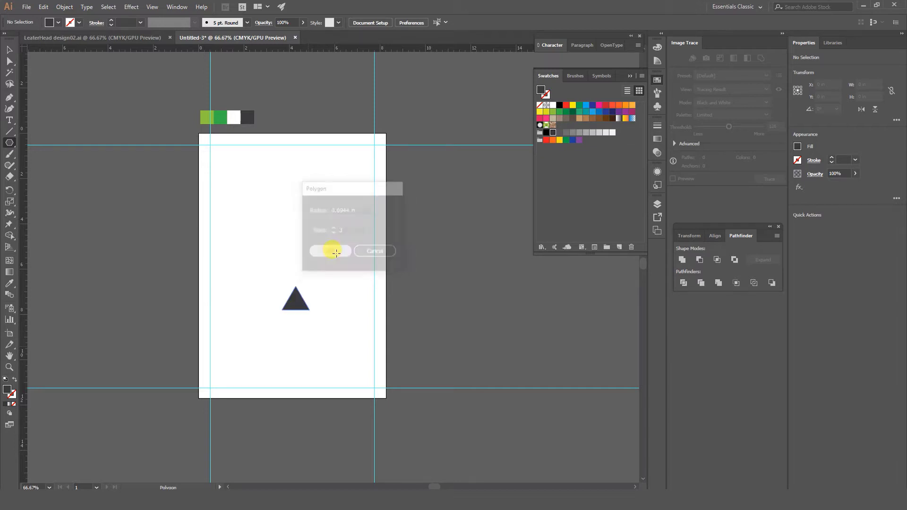
left_click(10, 50)
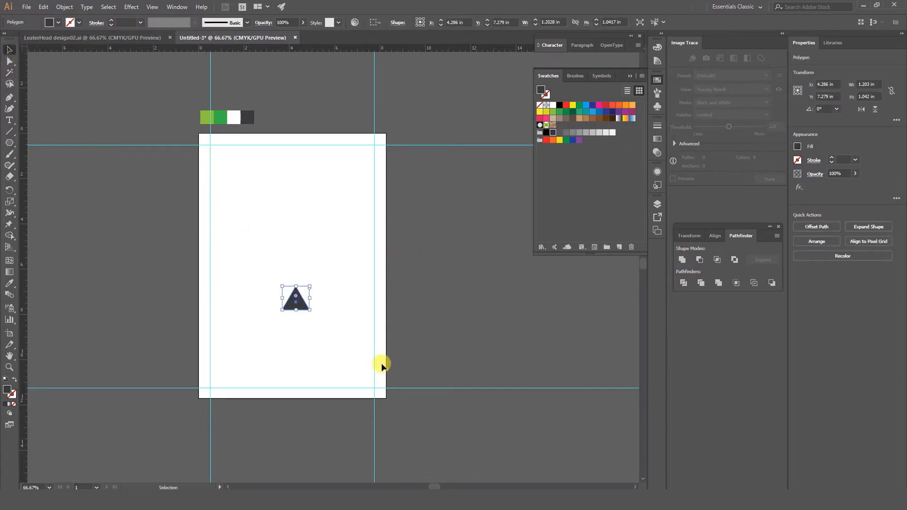
key("ctrl+plus")
Enlarge the triangle to about 3 in wide and seat its base on the page bottom
left_click_drag(350, 282, 468, 407)
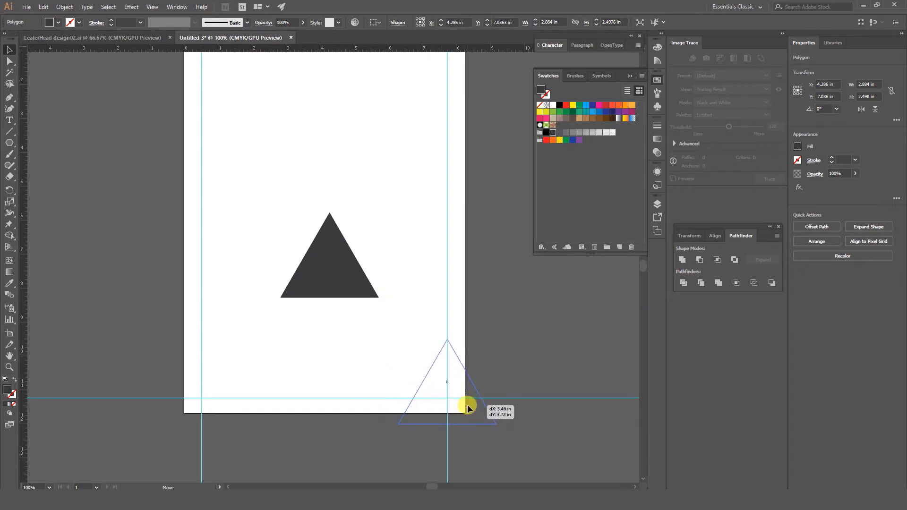
left_click_drag(468, 407, 468, 408)
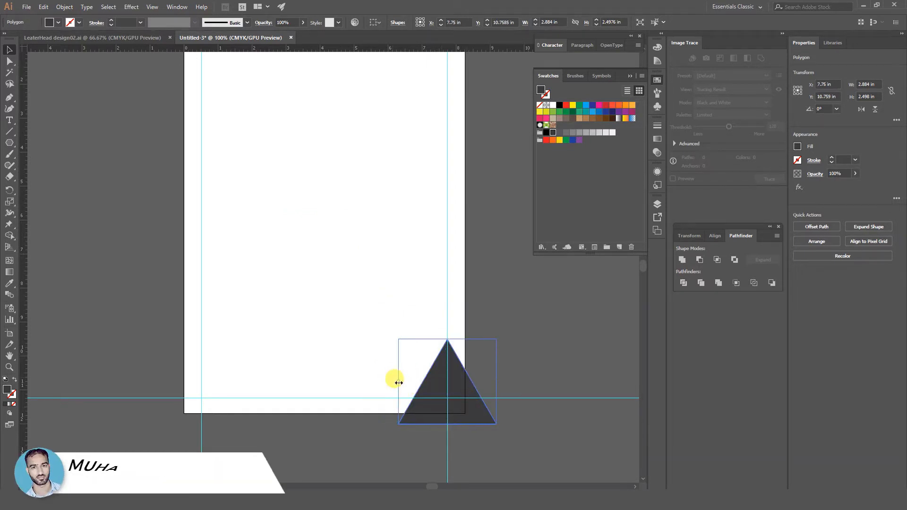
left_click_drag(399, 382, 387, 381)
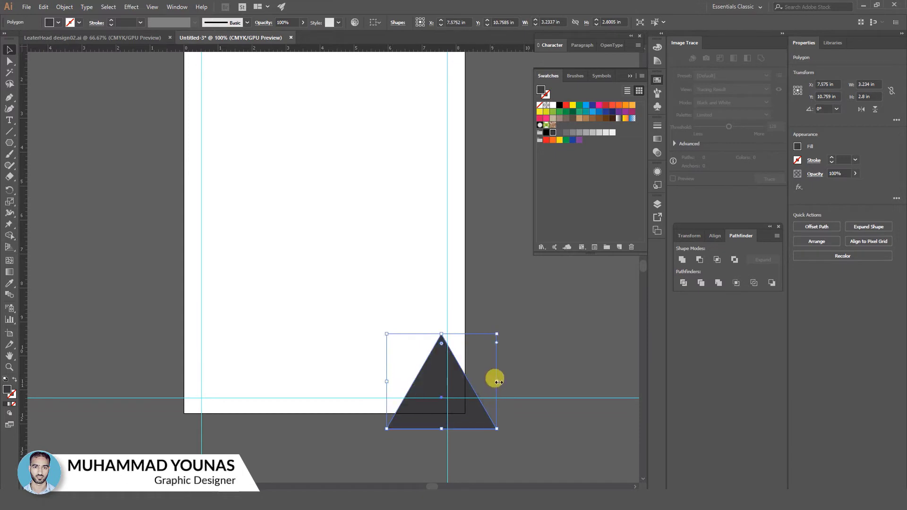
left_click_drag(495, 382, 509, 382)
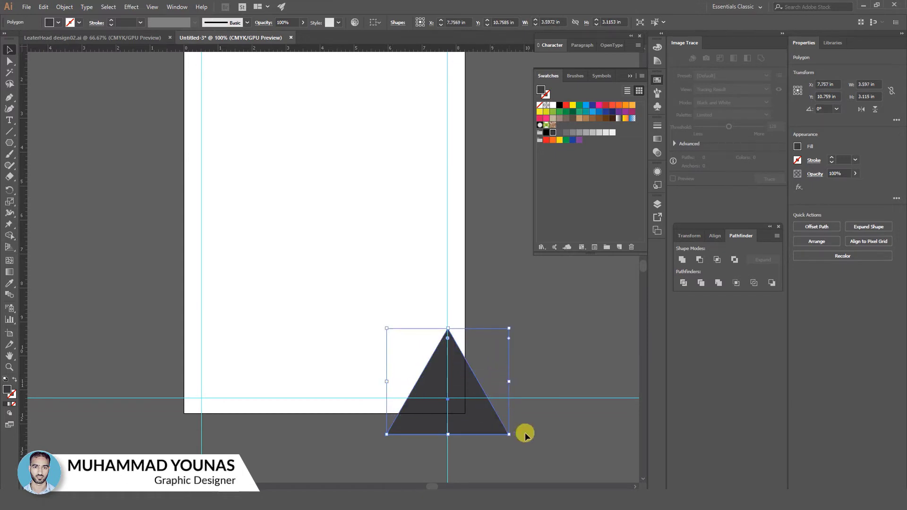
left_click(523, 464)
left_click_drag(486, 413, 486, 397)
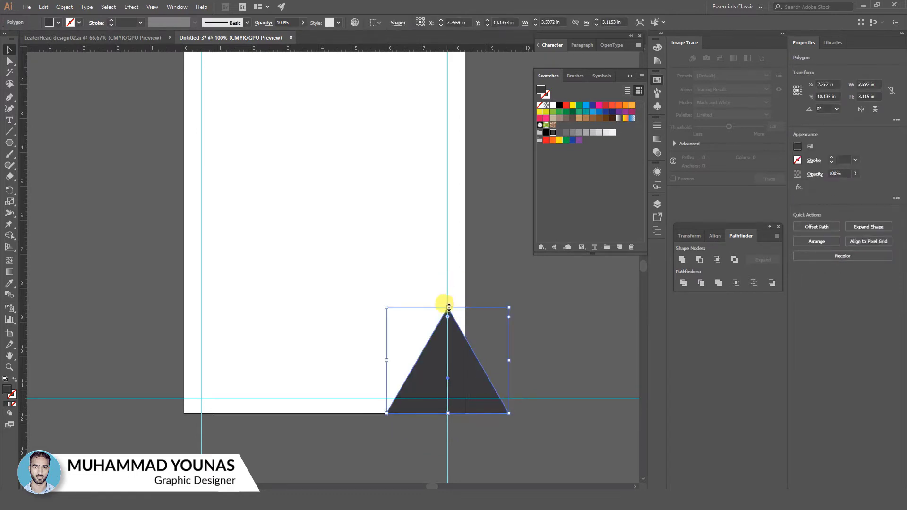
left_click_drag(448, 307, 447, 338)
left_click(413, 427)
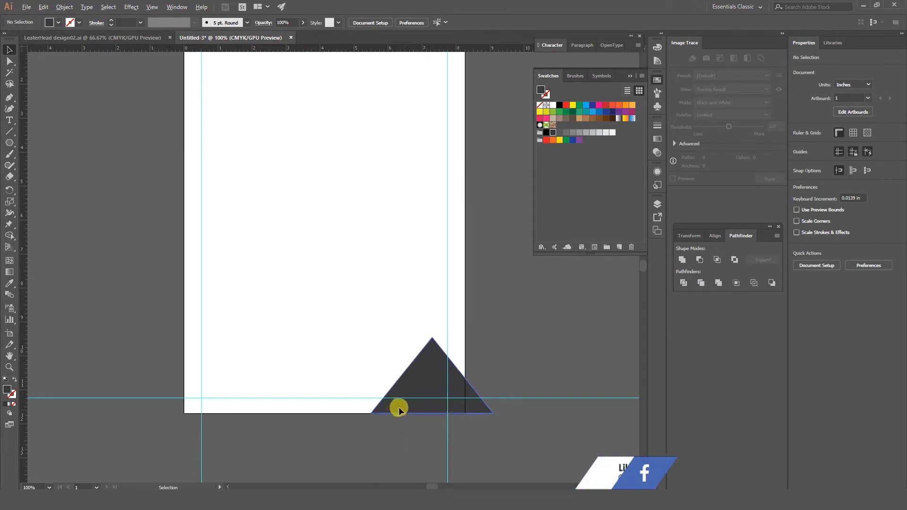
Duplicate the triangle to the right and eyedropper the light green onto the copy
left_click_drag(399, 410, 434, 408)
left_click_drag(435, 409, 434, 411)
left_click(384, 444)
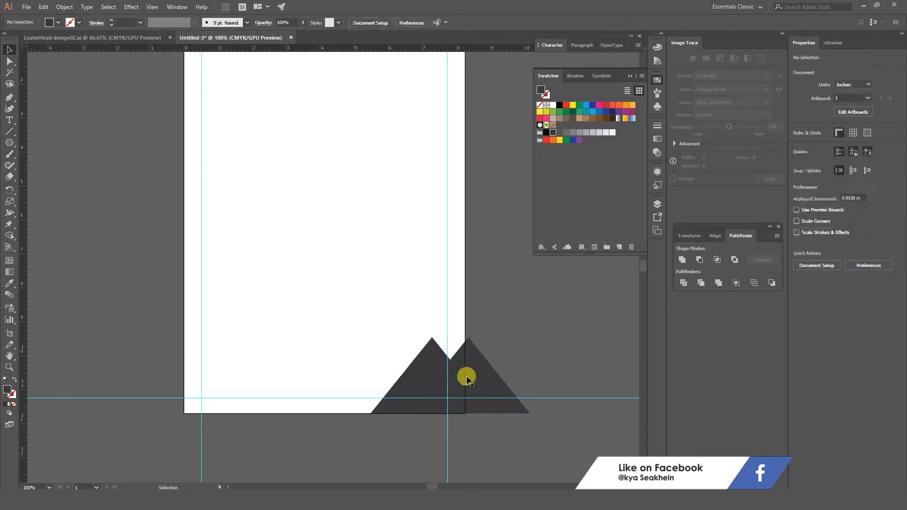
left_click(458, 359)
scroll(331, 256, "up", 3)
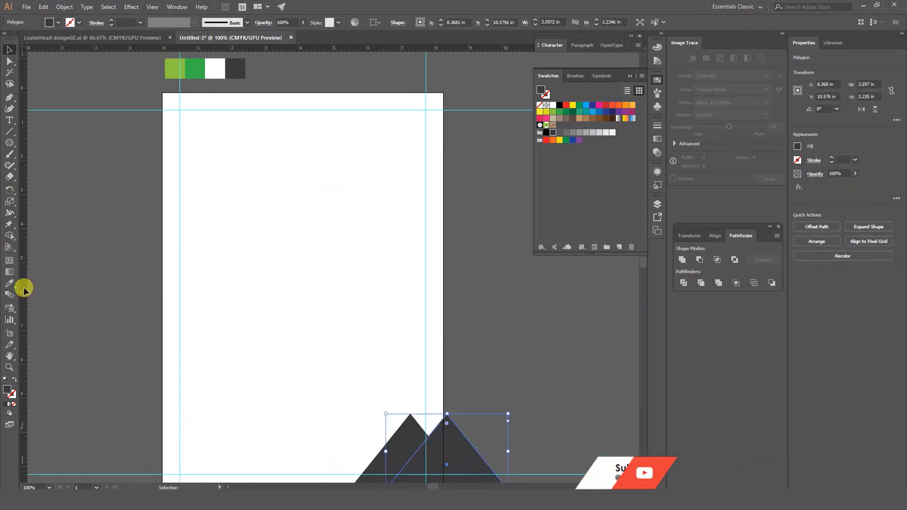
left_click(9, 283)
left_click(177, 70)
left_click(9, 49)
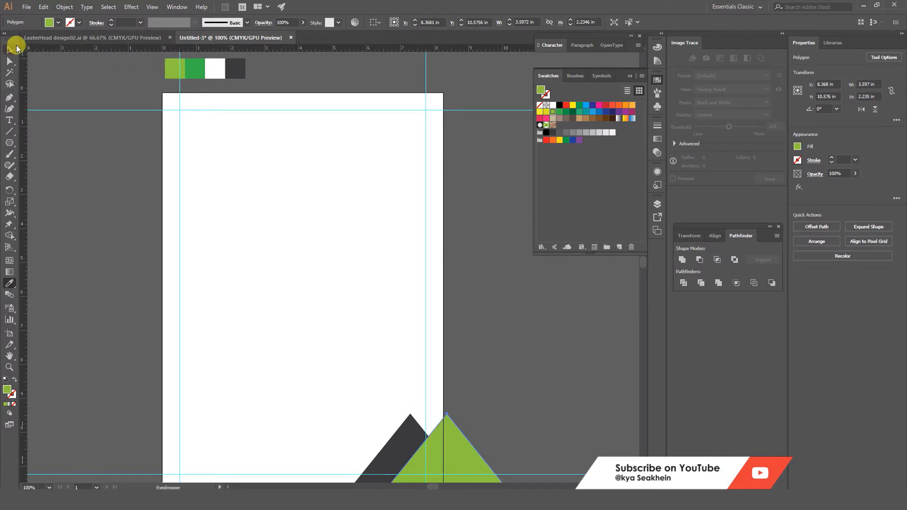
left_click(121, 221)
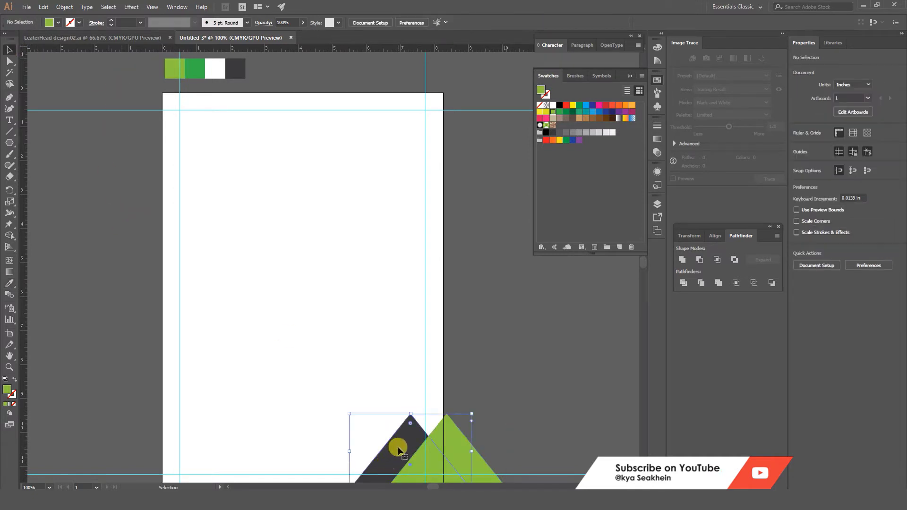
Fill the left triangle with the darker green and bring it to the front
left_click(398, 449)
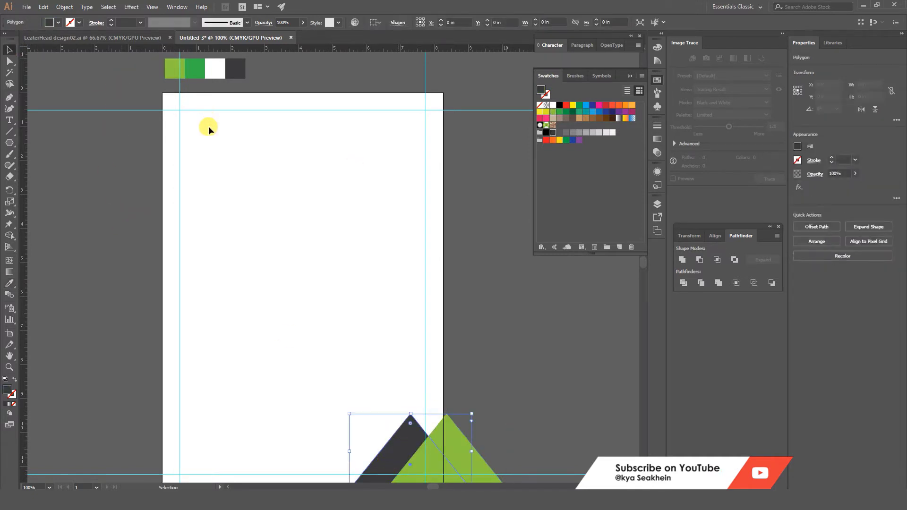
left_click(10, 284)
left_click(195, 68)
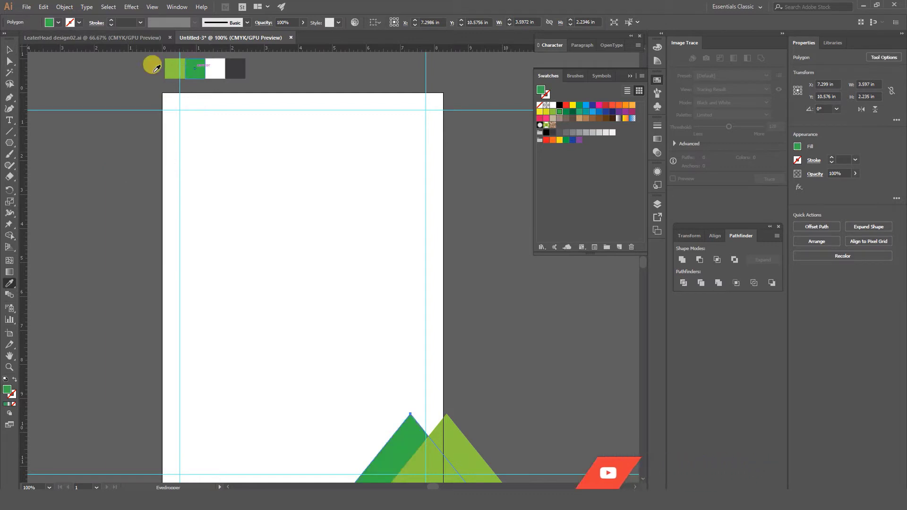
left_click(10, 49)
left_click(106, 206)
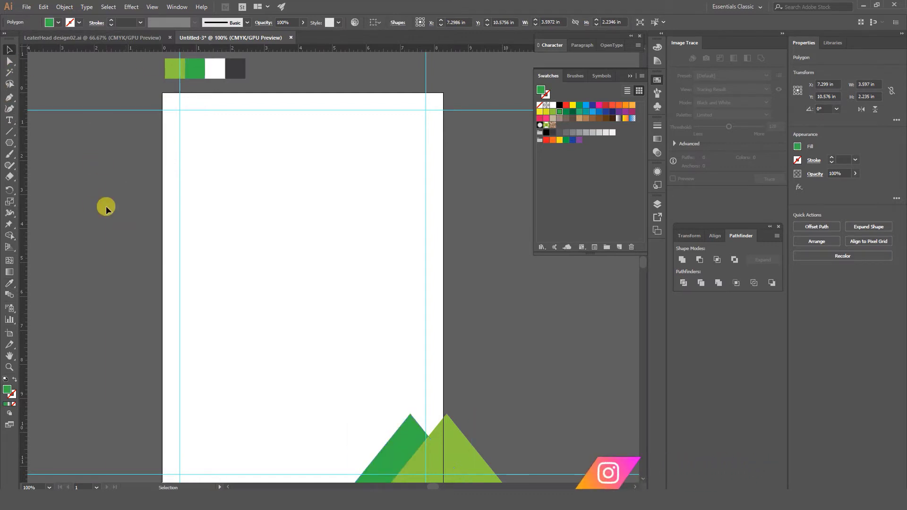
left_click(396, 444)
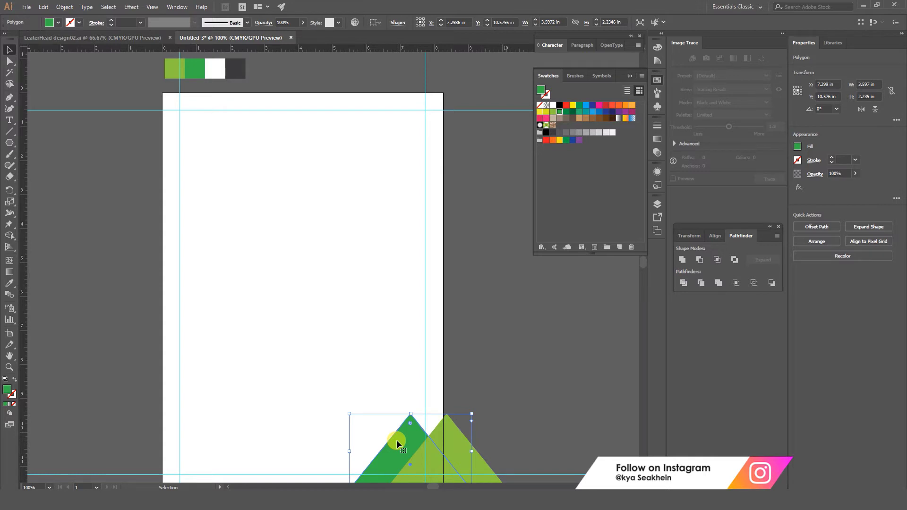
key("ctrl")
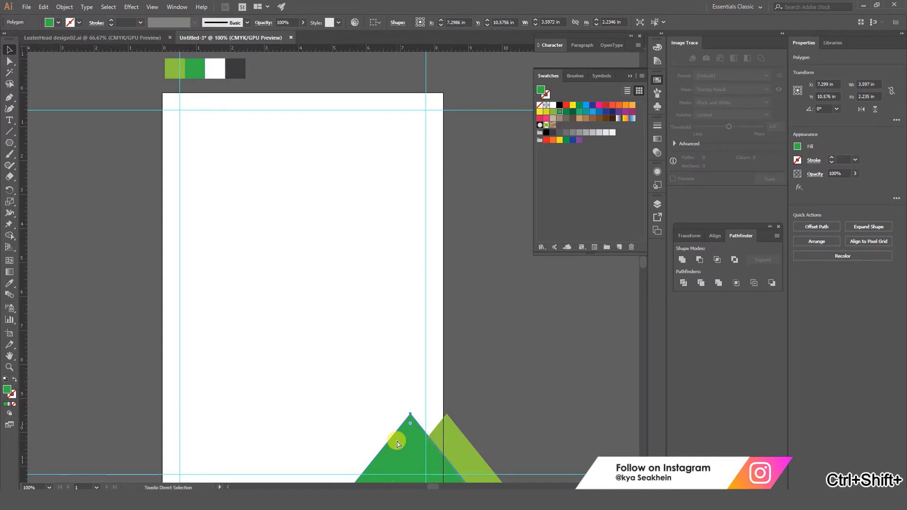
key("ctrl+shift+a")
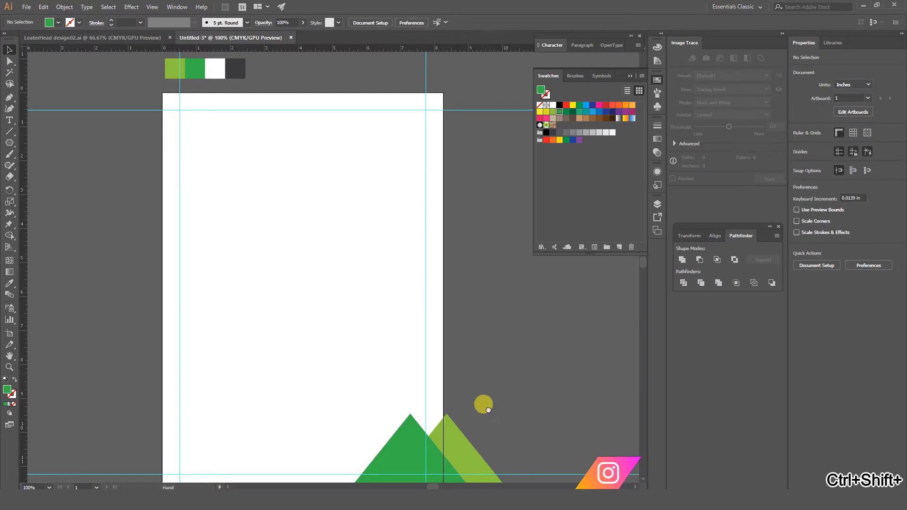
left_click_drag(482, 403, 496, 364)
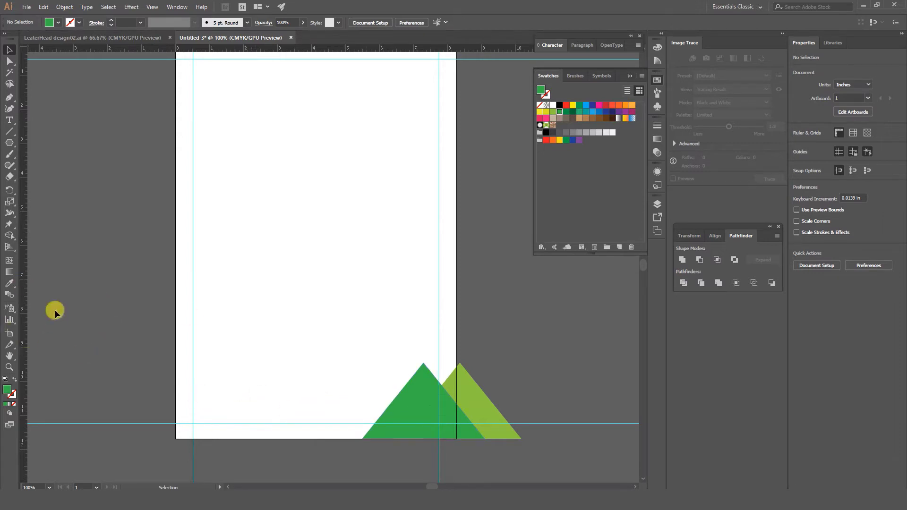
Draw a 6.78 × 1 in rectangle at the bottom guides and fill it dark grey
left_click(9, 143)
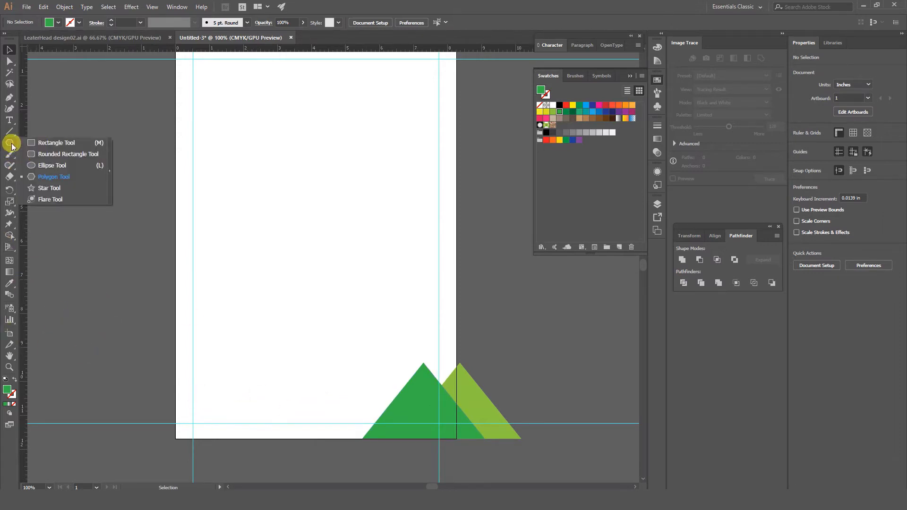
left_click(48, 142)
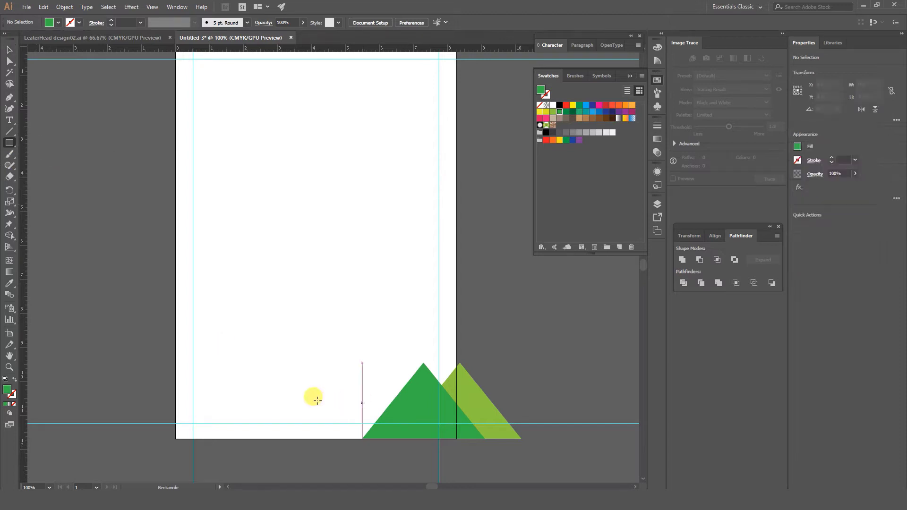
left_click_drag(192, 389, 423, 422)
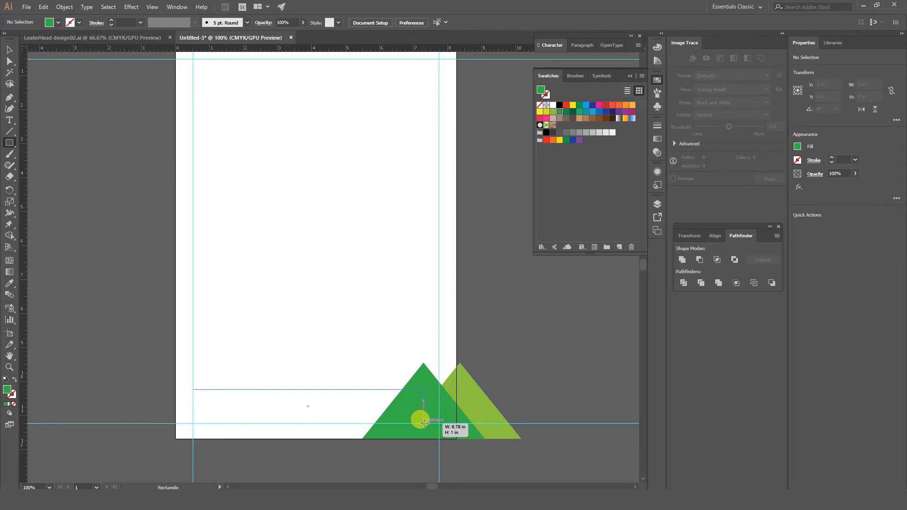
key("ctrl+equal")
key("v")
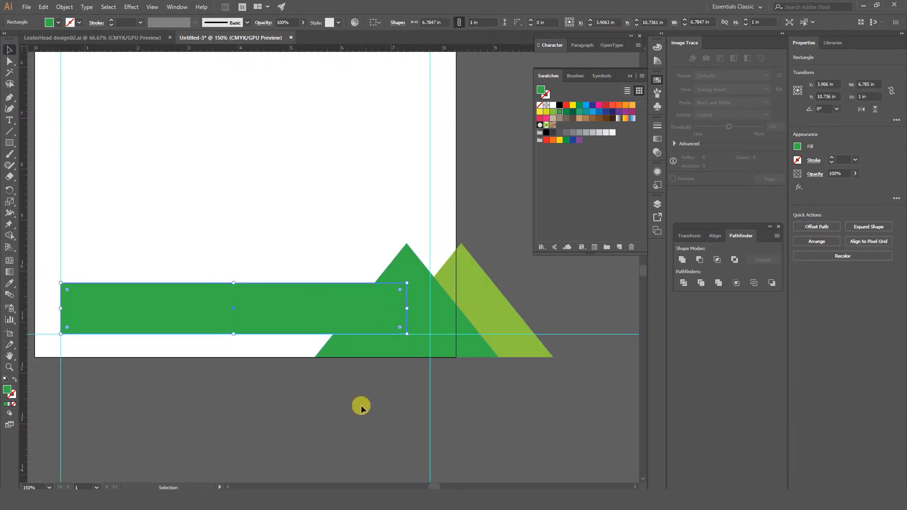
left_click(361, 407)
left_click(326, 308)
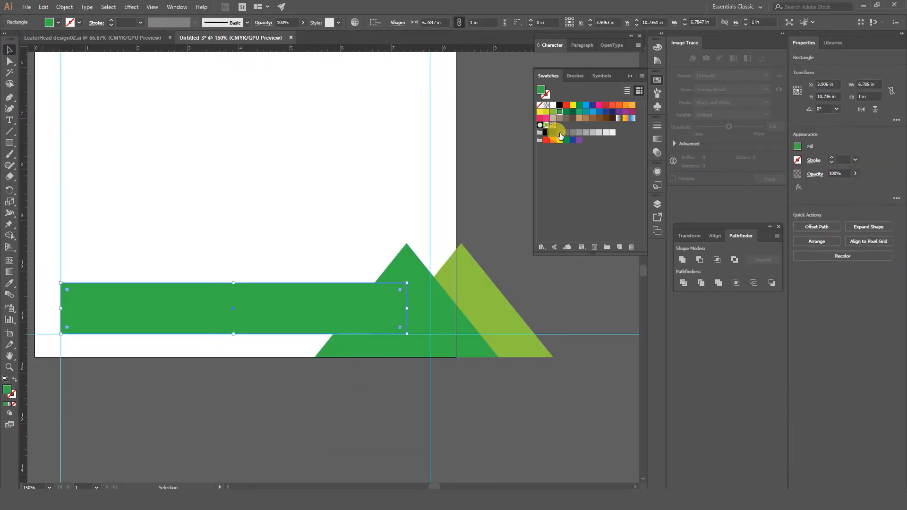
left_click(554, 134)
left_click(363, 402)
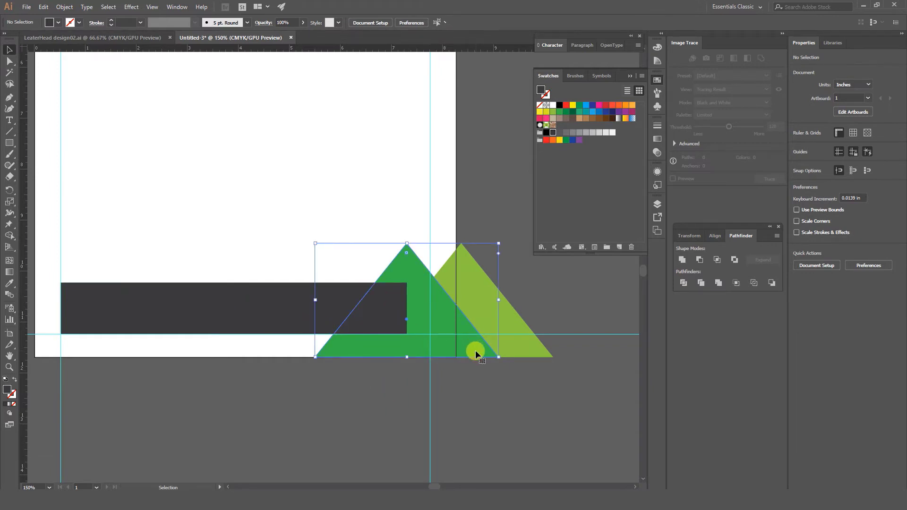
Copy the light-green triangle slightly left, between the triangles, and bring it to front
left_click(529, 354)
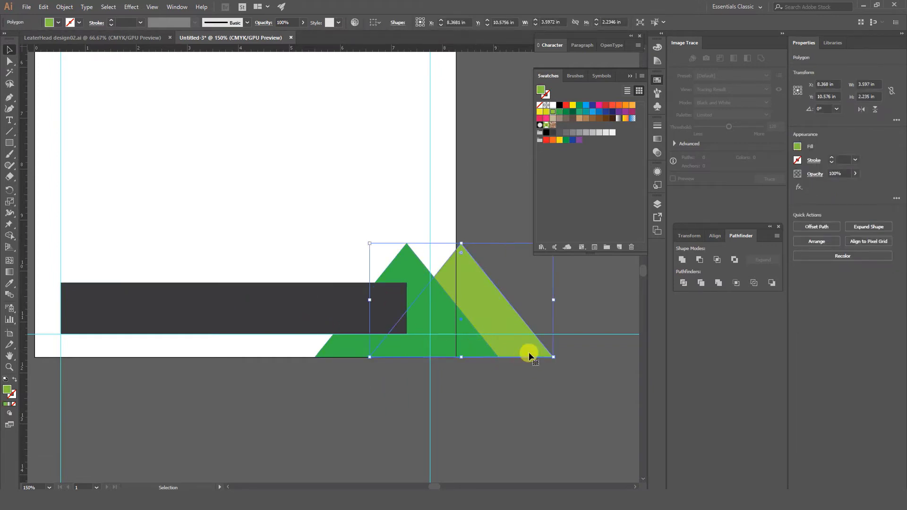
left_click_drag(529, 352, 502, 352)
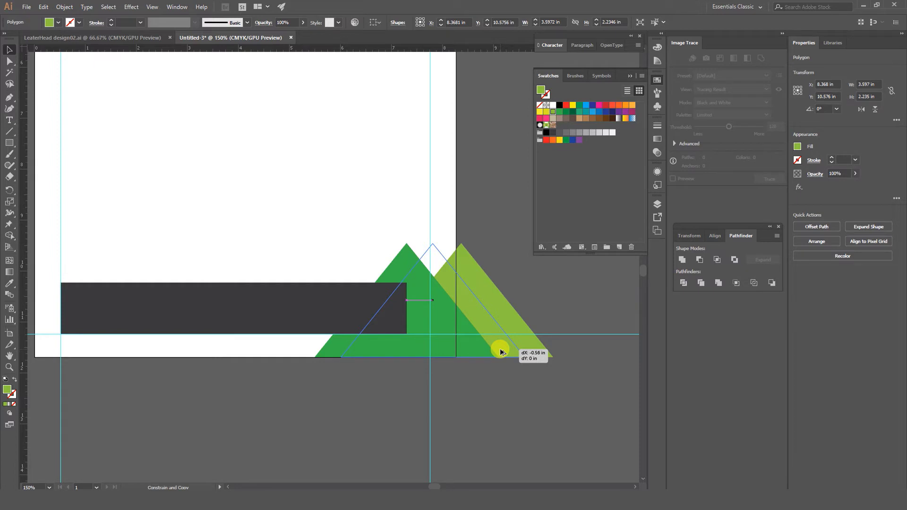
left_click_drag(500, 352, 500, 352)
key("a")
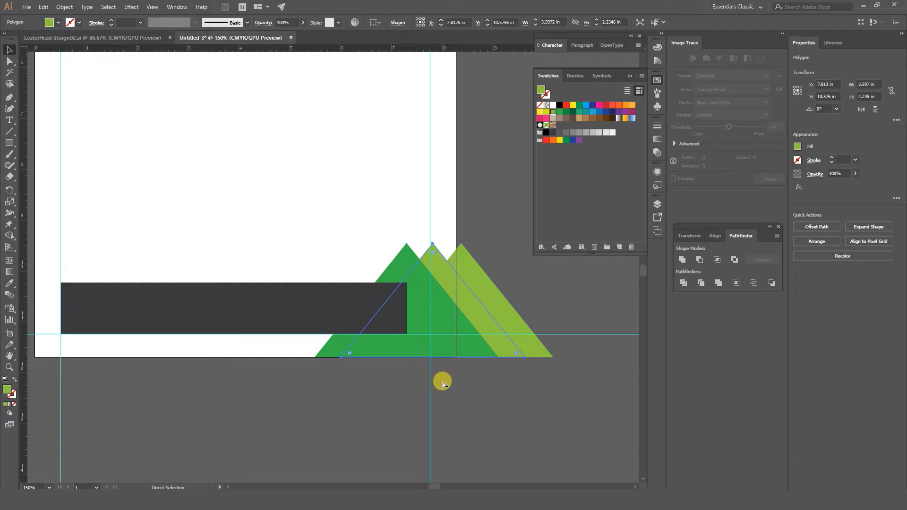
key("ctrl+shift+bracketright")
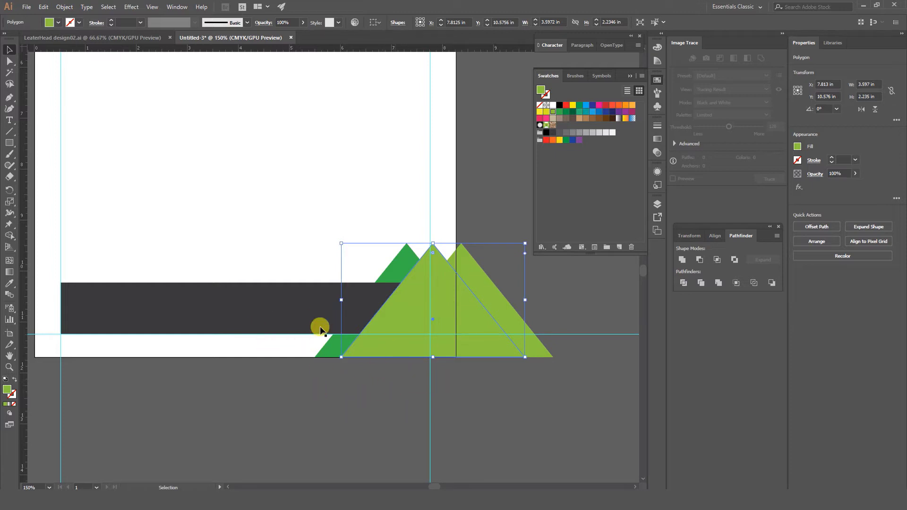
Select the light-green triangle together with the dark bar
left_click(368, 366)
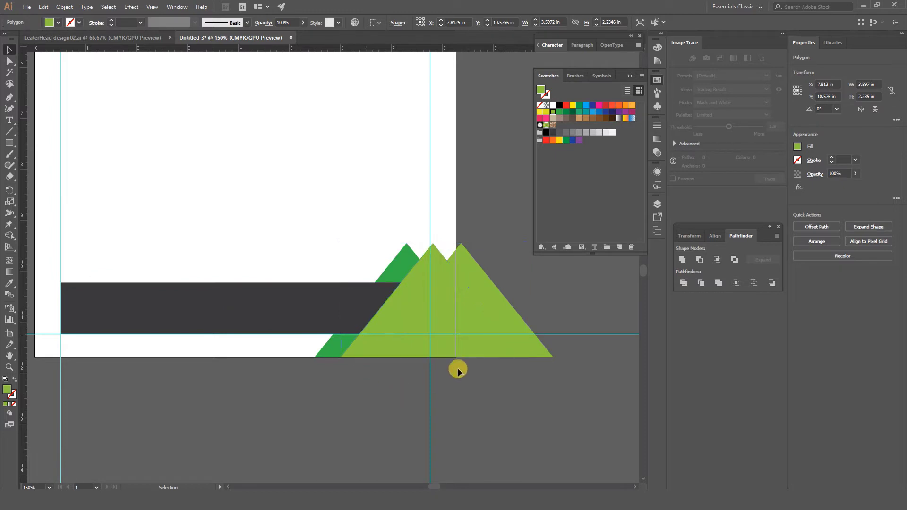
left_click(485, 350)
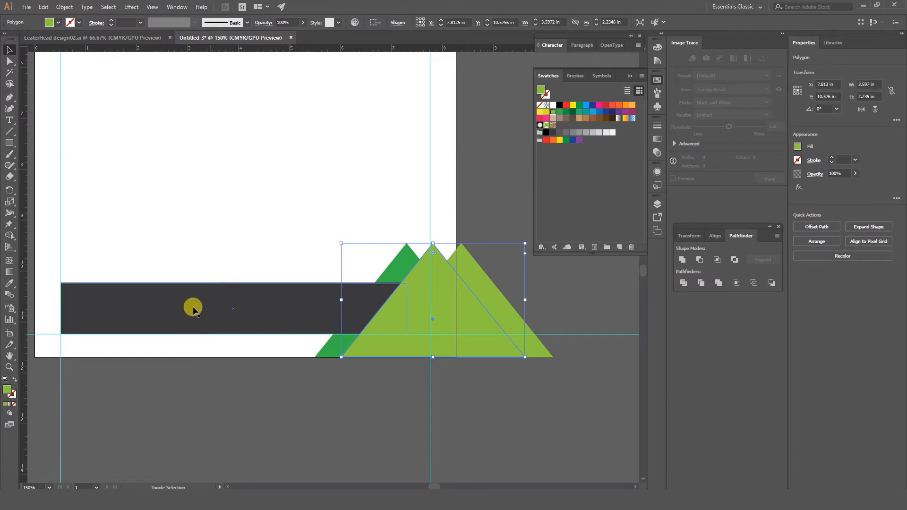
left_click(269, 319, "shift")
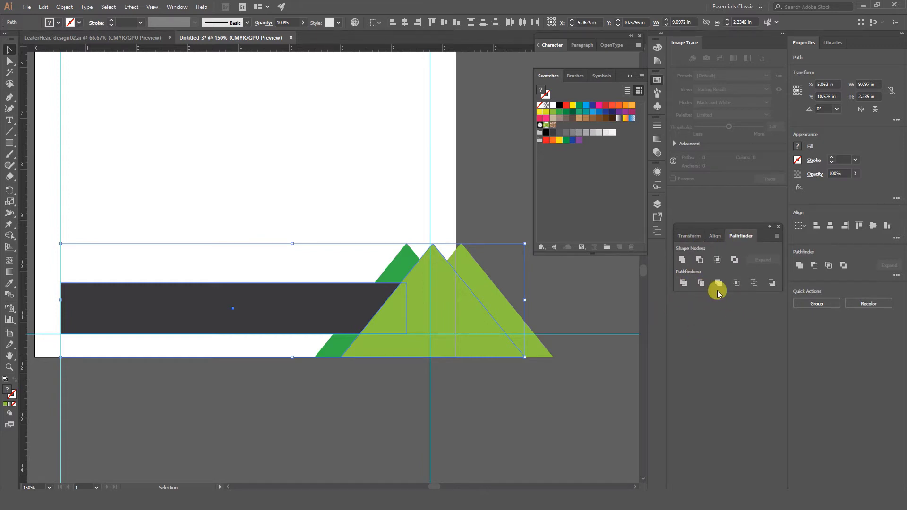
Divide the bar and triangle with Pathfinder Divide and ungroup the pieces
left_click(176, 8)
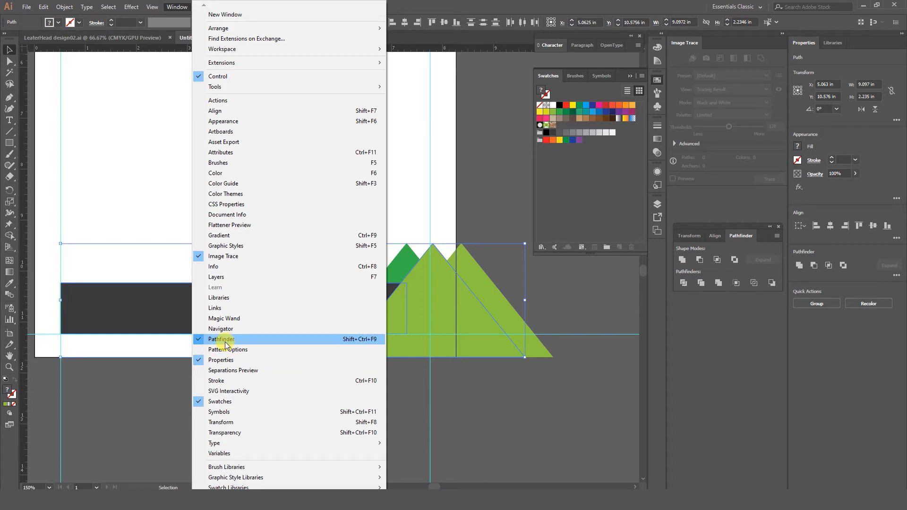
left_click(714, 313)
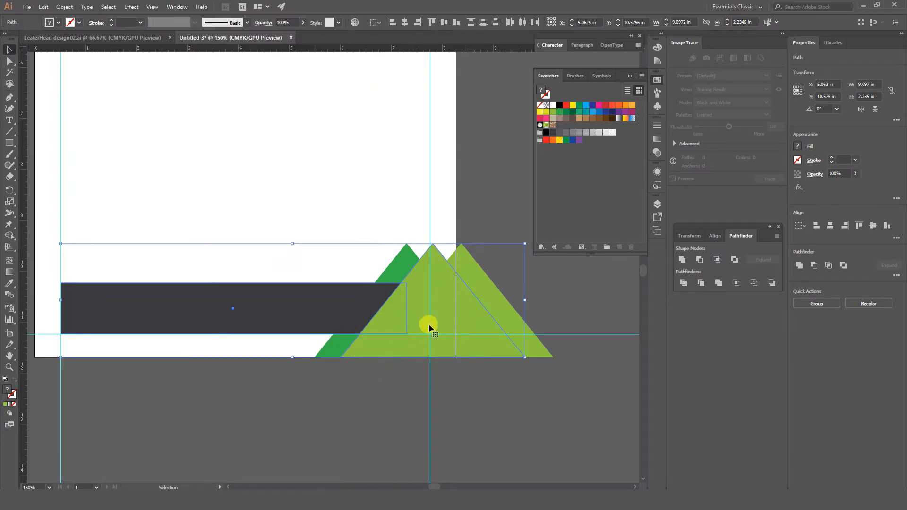
left_click(682, 283)
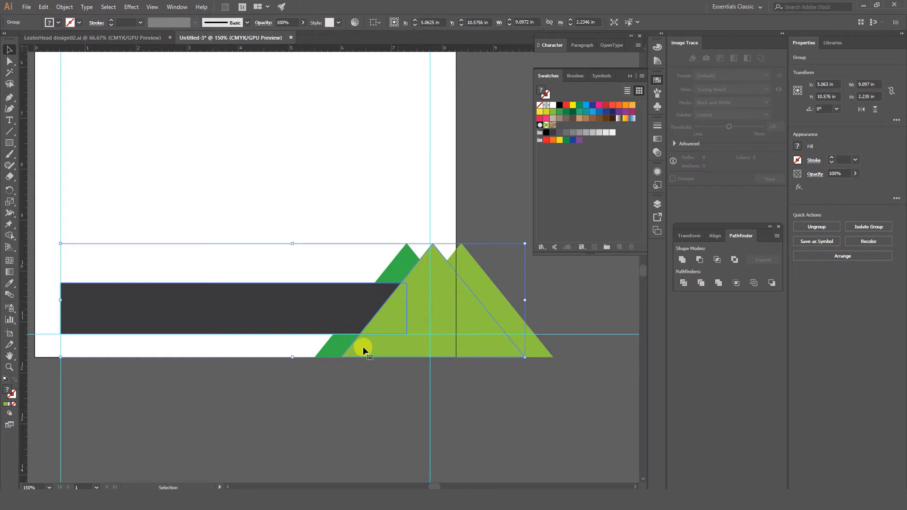
left_click(387, 400)
left_click(408, 312)
right_click(410, 312)
left_click(430, 389)
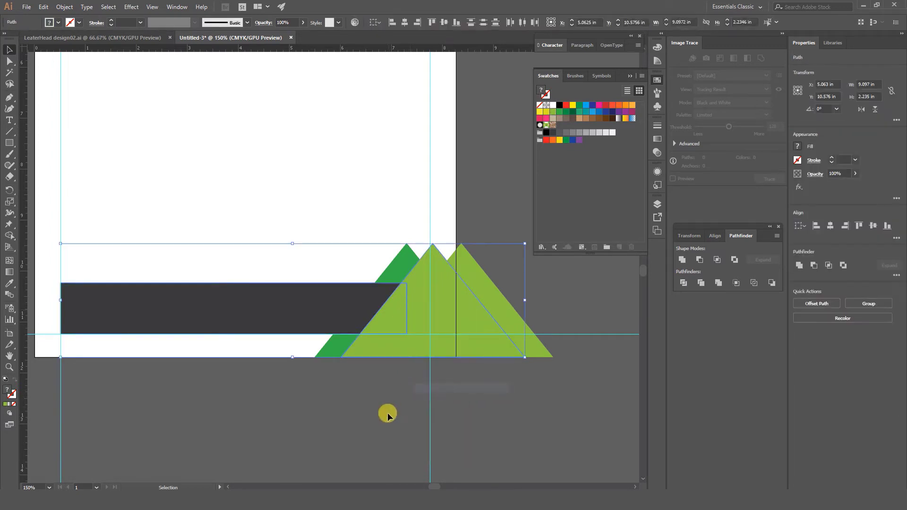
Delete the leftover light-green triangle pieces, leaving the bar's slanted end
left_click(387, 414)
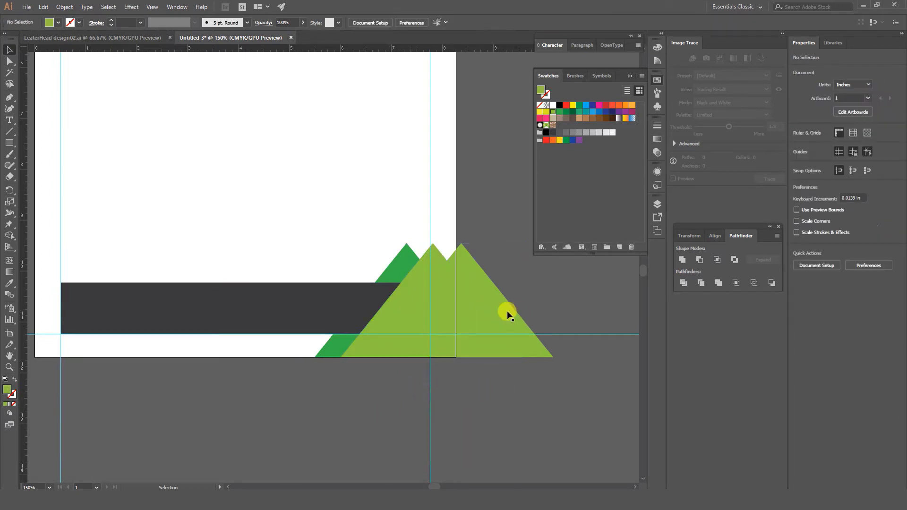
left_click(398, 315)
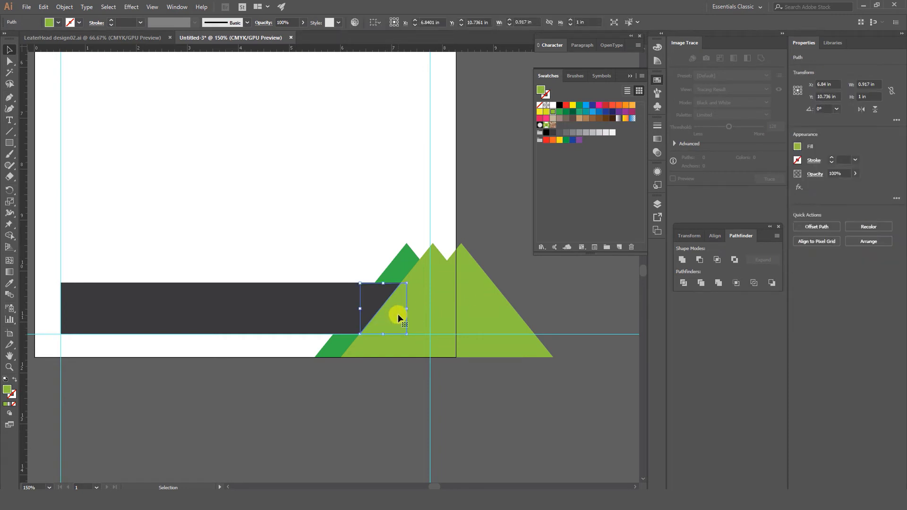
left_click(418, 311, "shift")
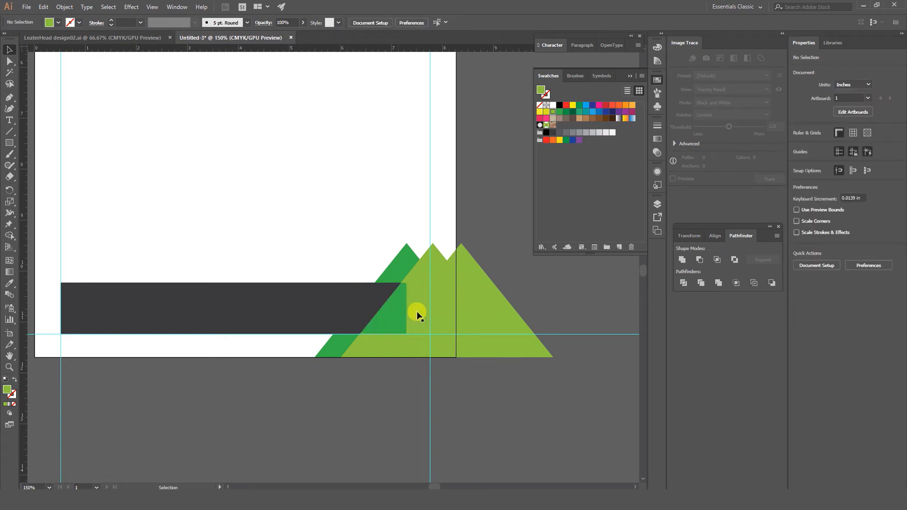
key("Delete")
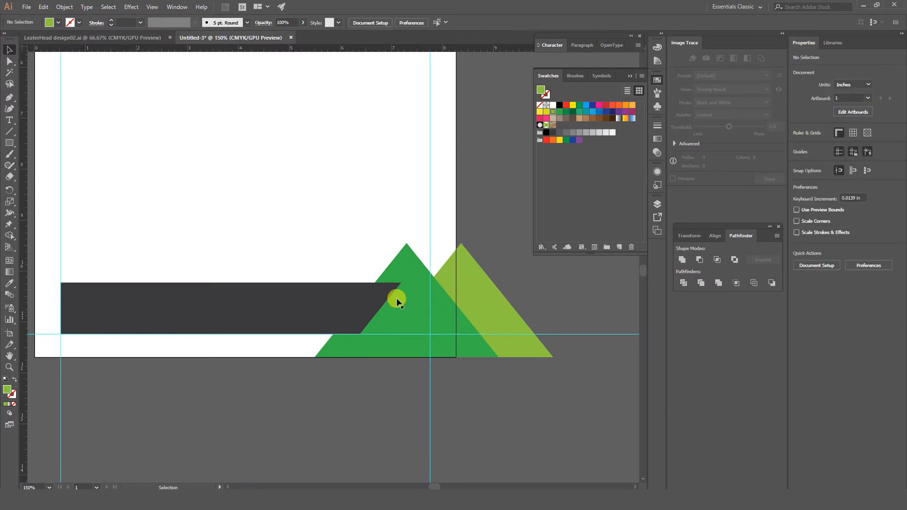
left_click(369, 308)
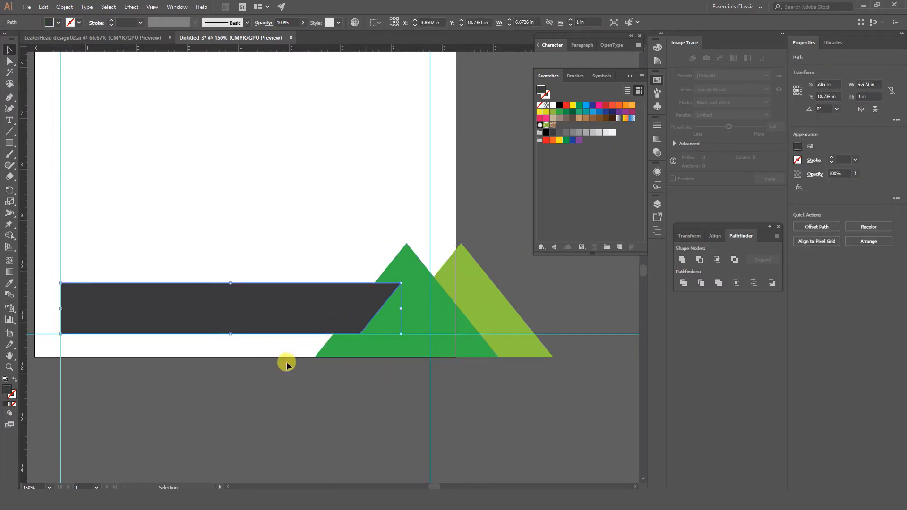
left_click(274, 407)
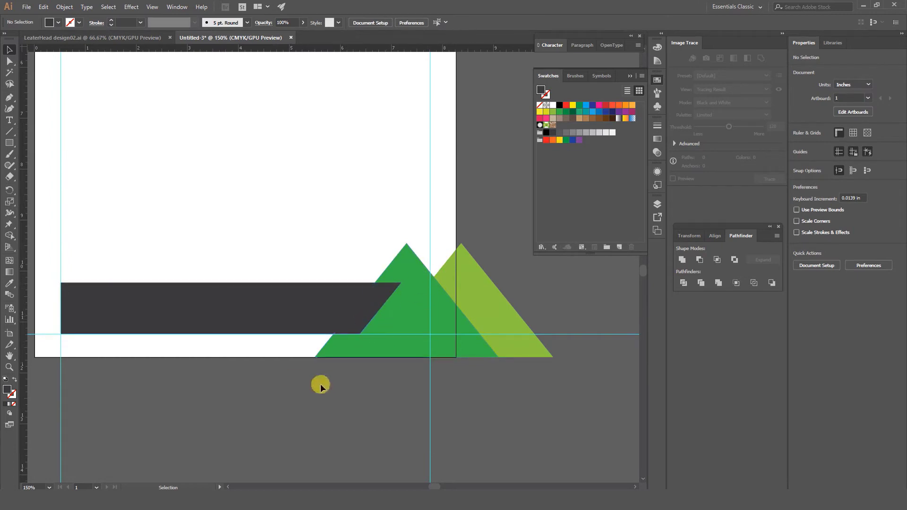
Copy the dark bar slightly left, colour it light green and send it behind the bar
left_click(215, 324)
left_click_drag(197, 329, 275, 340)
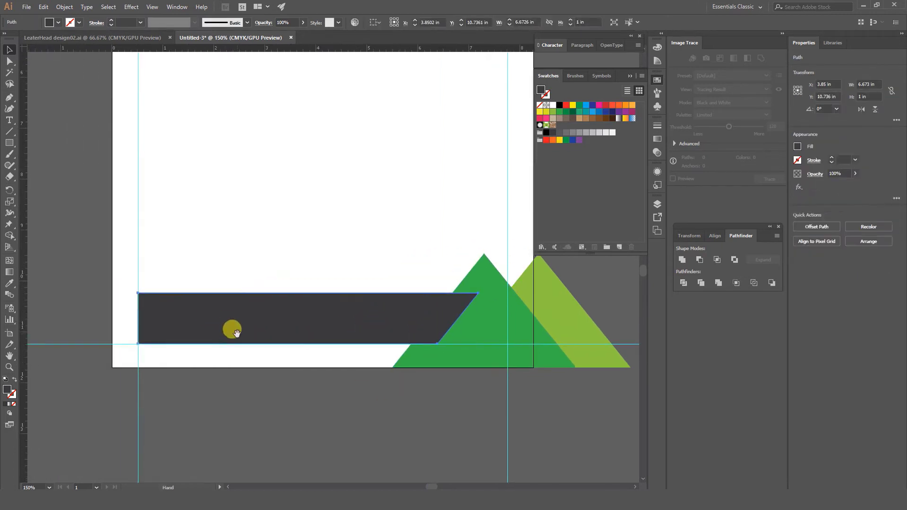
left_click_drag(204, 323, 163, 321)
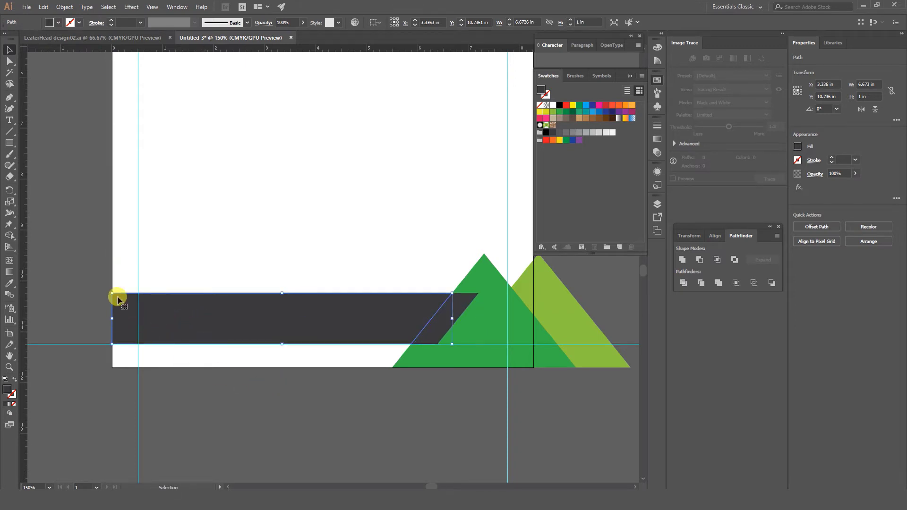
left_click(10, 283)
left_click(541, 289)
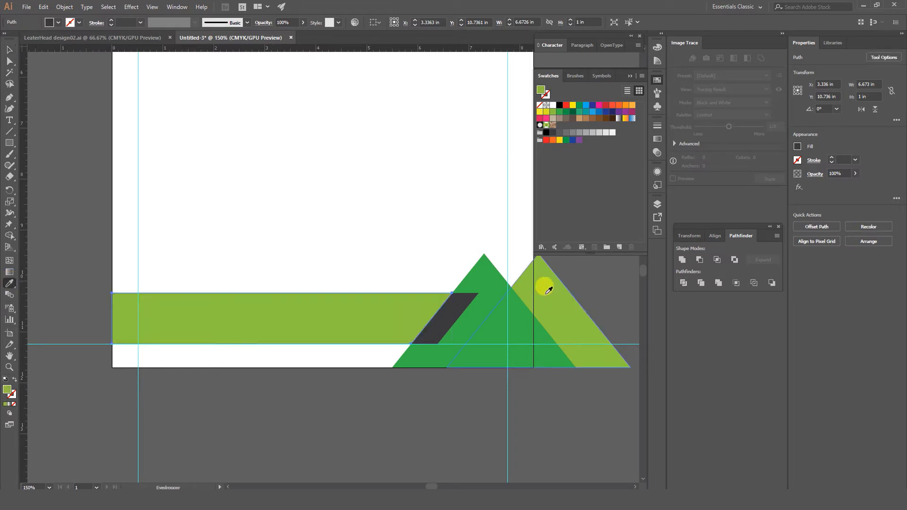
left_click(10, 48)
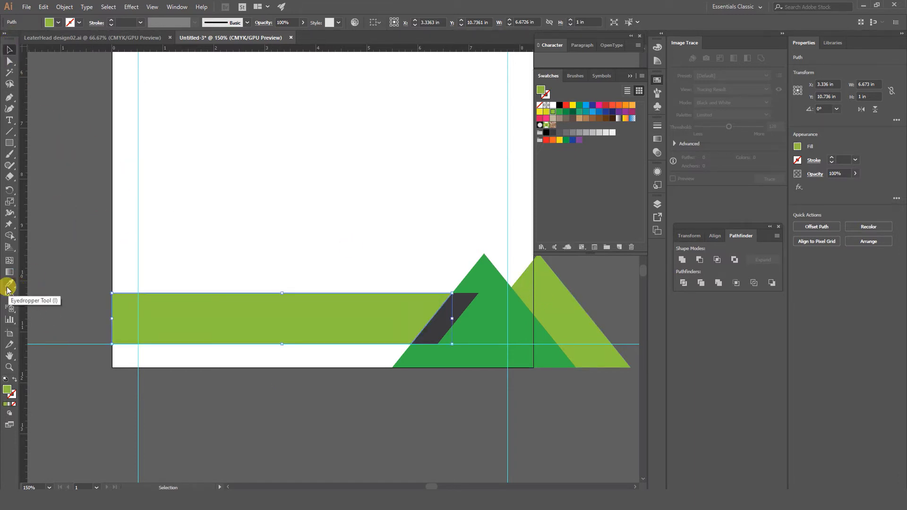
left_click(387, 415)
left_click(231, 330)
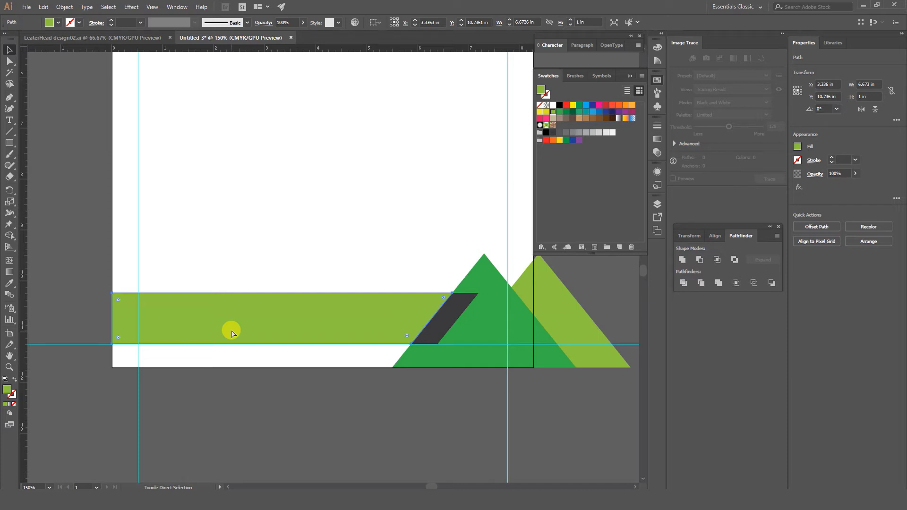
key("ctrl+shift+bracketleft")
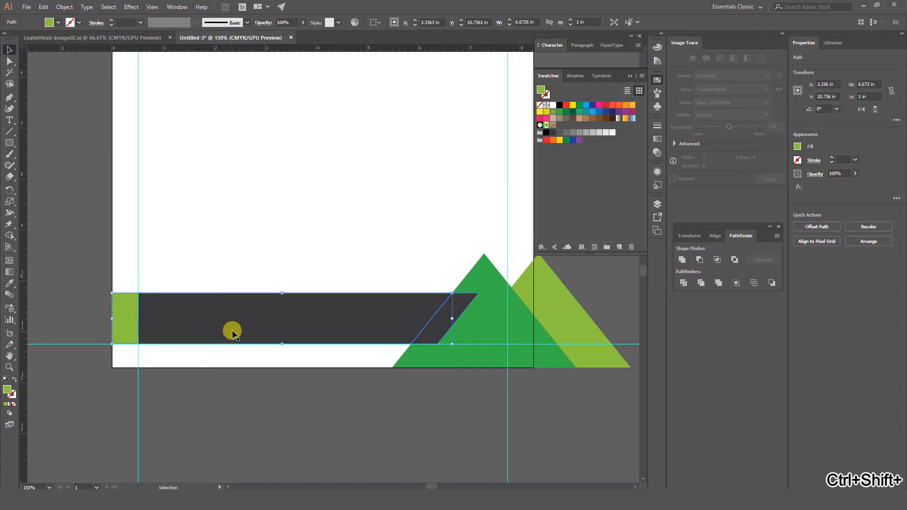
left_click(176, 375)
Adjust the dark bar's top-left corner point with Direct Selection
left_click(162, 333)
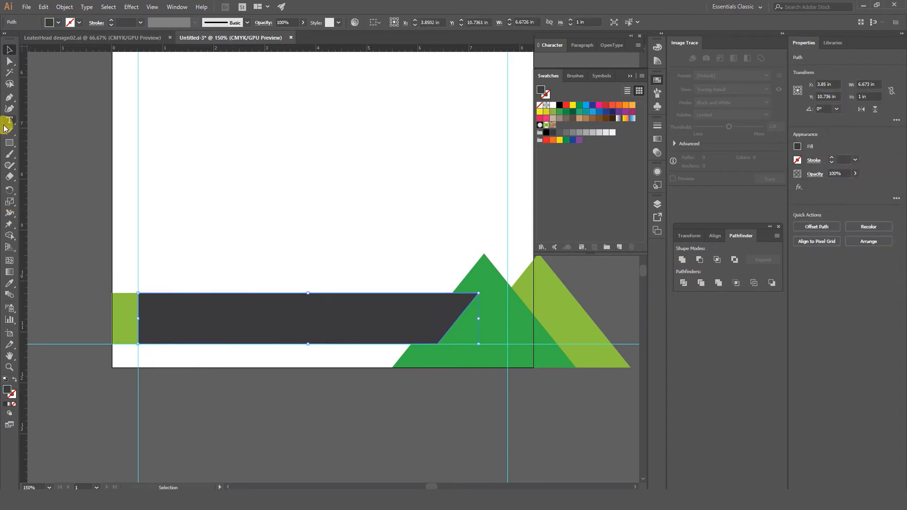
left_click(10, 61)
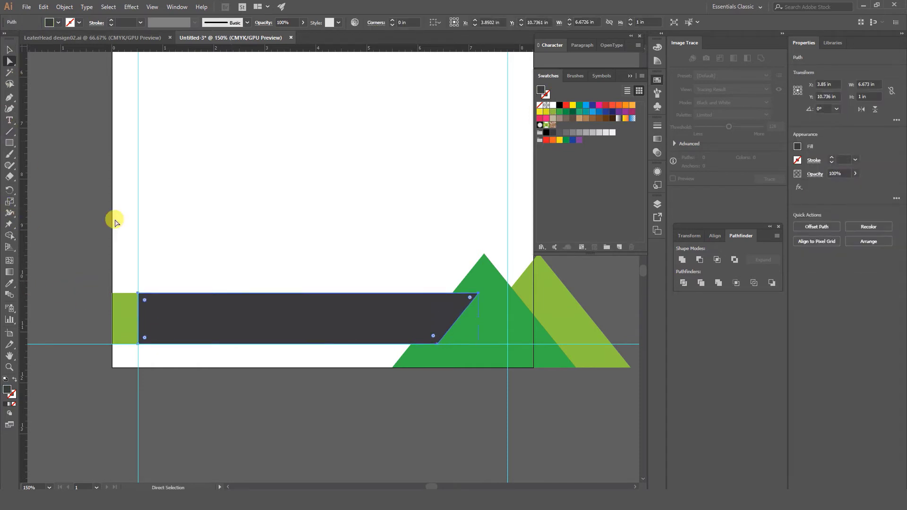
left_click(138, 294)
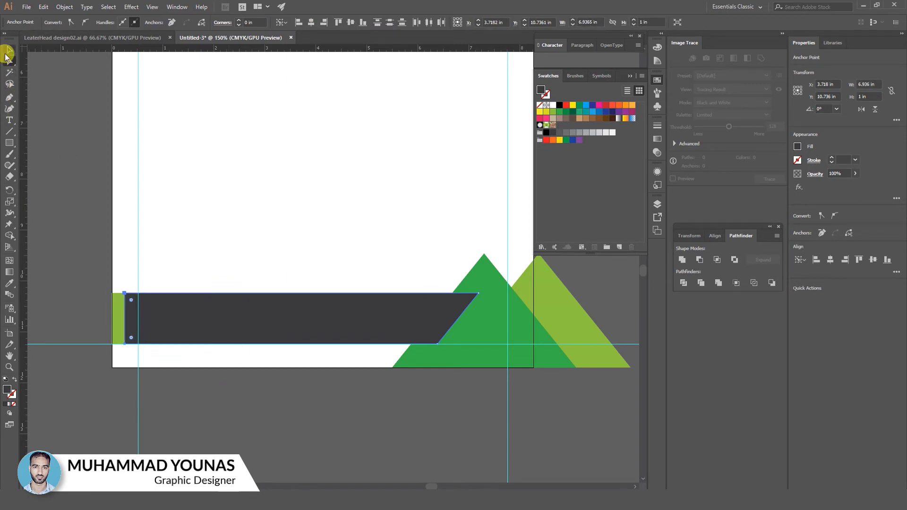
left_click(9, 50)
left_click(187, 408)
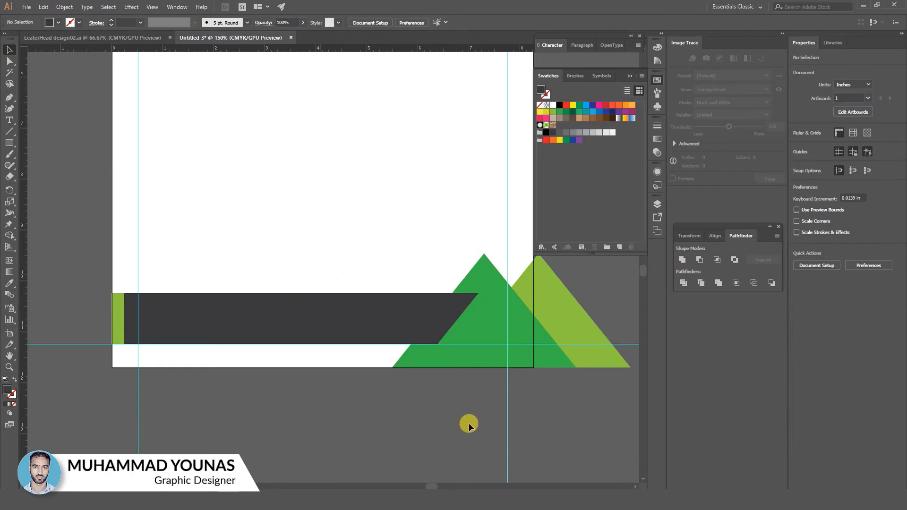
Draw a dark rectangle past the artboard's right edge and select it with the triangles
scroll(498, 330, "up", 1)
scroll(497, 329, "right", 3)
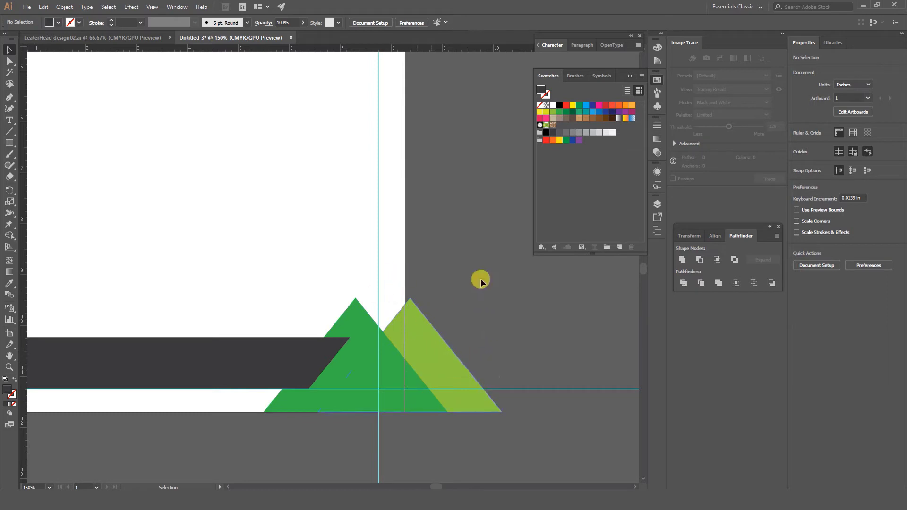
left_click(9, 142)
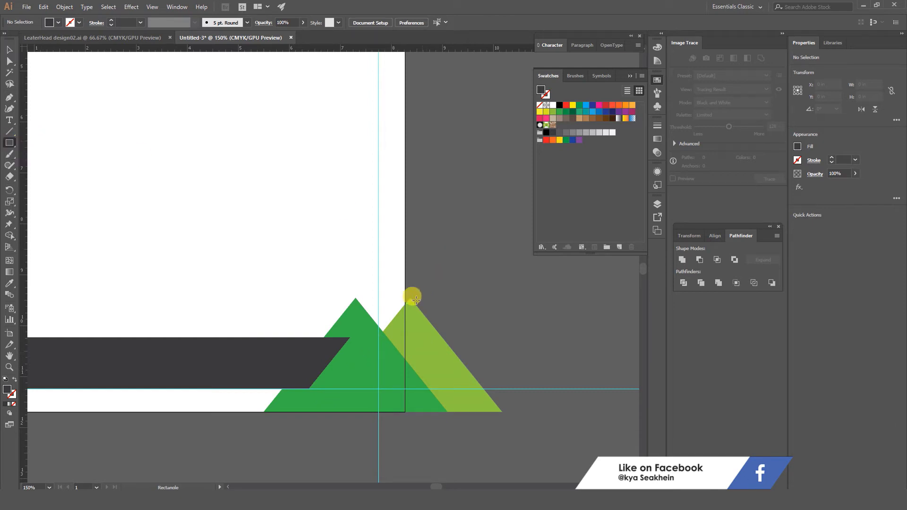
left_click_drag(405, 292, 526, 438)
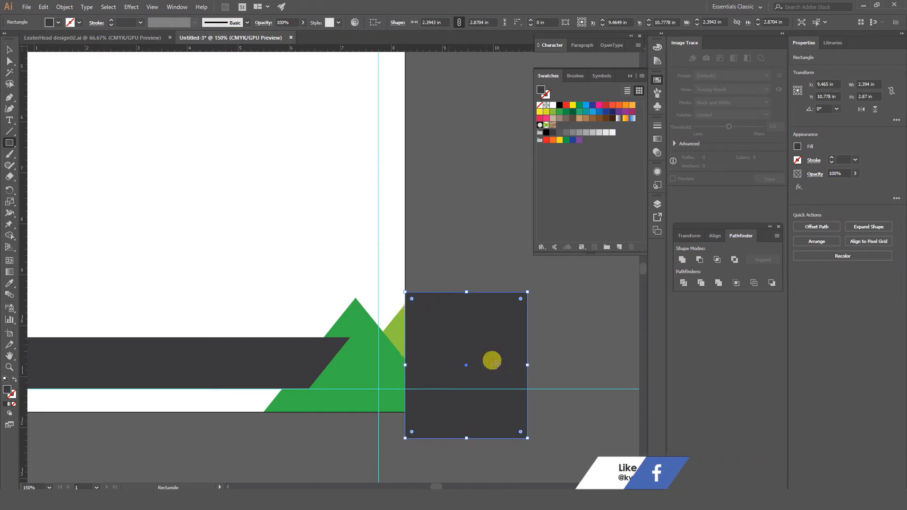
left_click(10, 50)
left_click(456, 248)
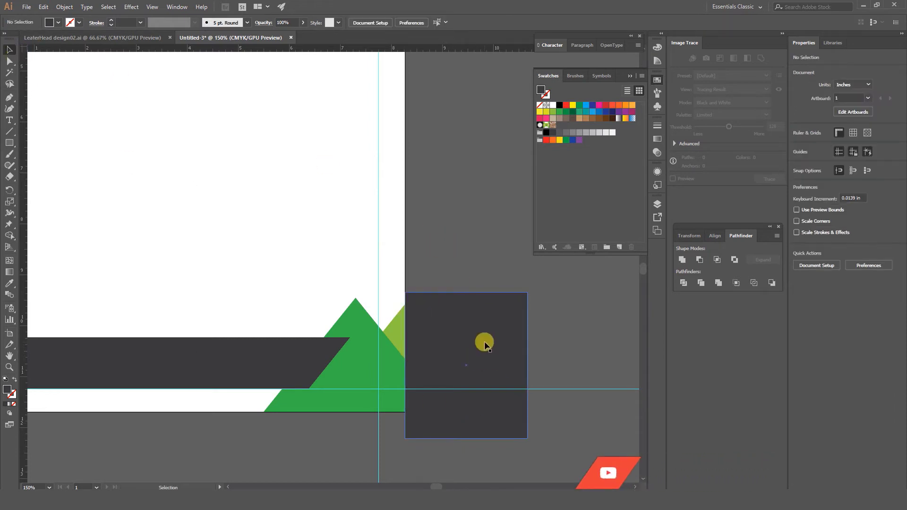
left_click(456, 346)
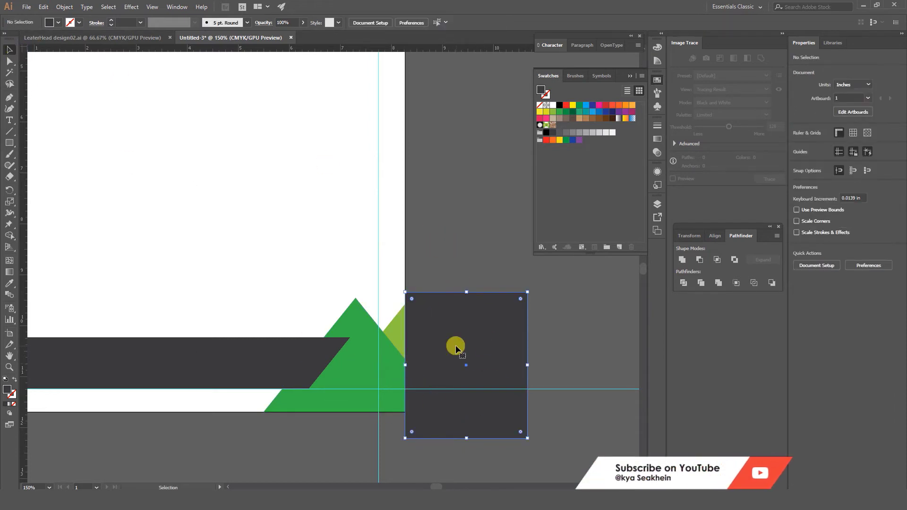
left_click(396, 331, "shift")
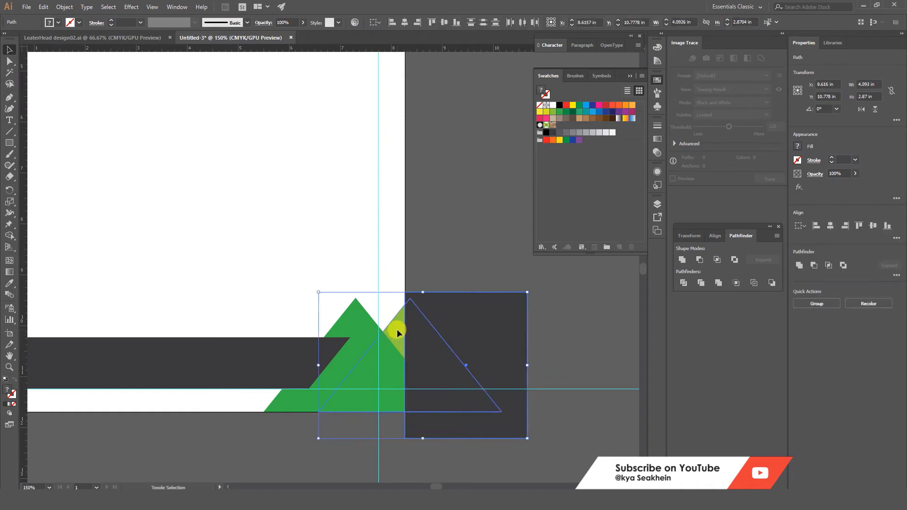
left_click(301, 406, "shift")
left_click(300, 404, "shift")
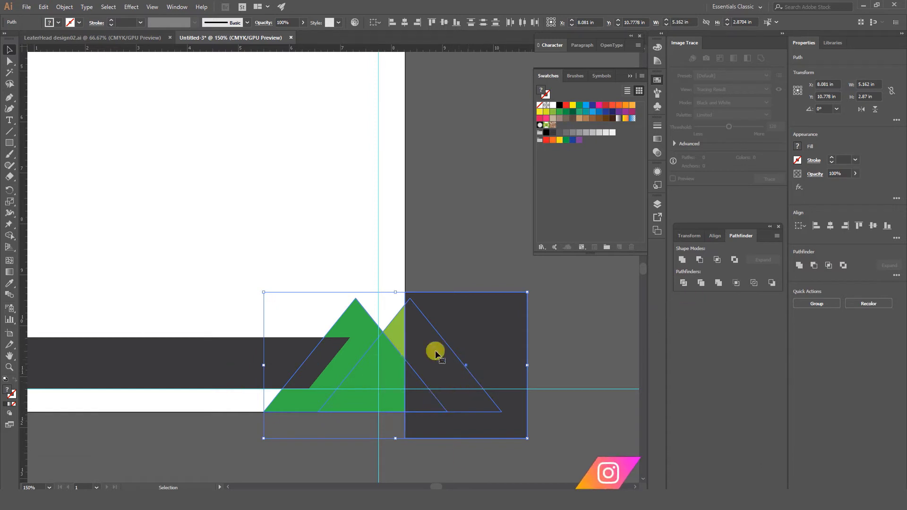
Divide the overlaps, ungroup the pieces and delete the leftover dark square
left_click(683, 282)
left_click(474, 358)
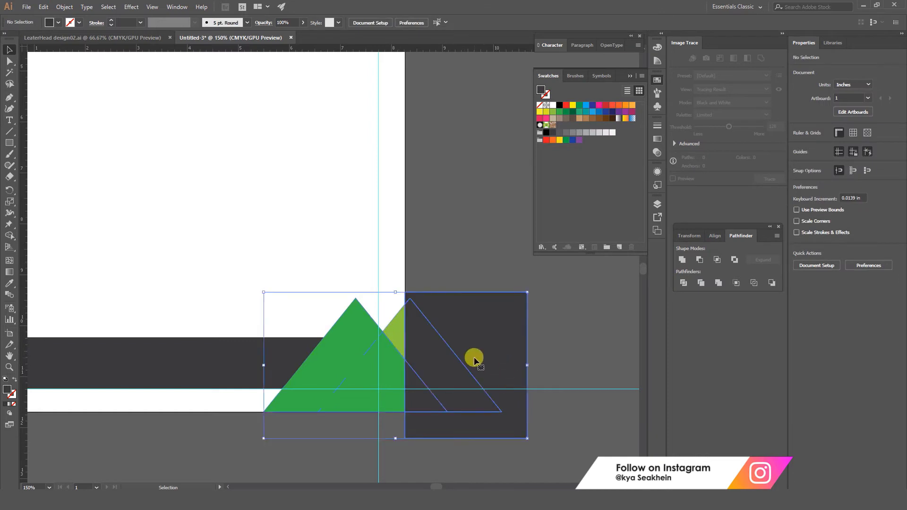
right_click(475, 358)
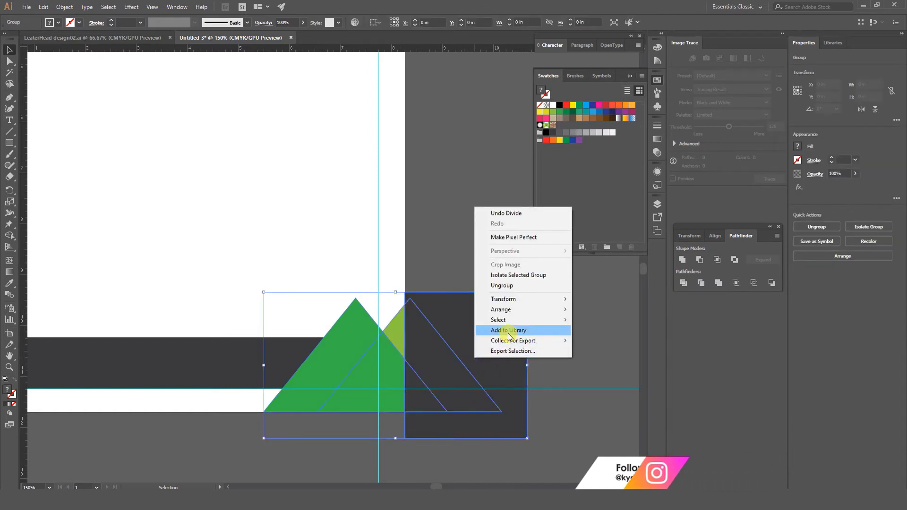
left_click(505, 287)
left_click(449, 451)
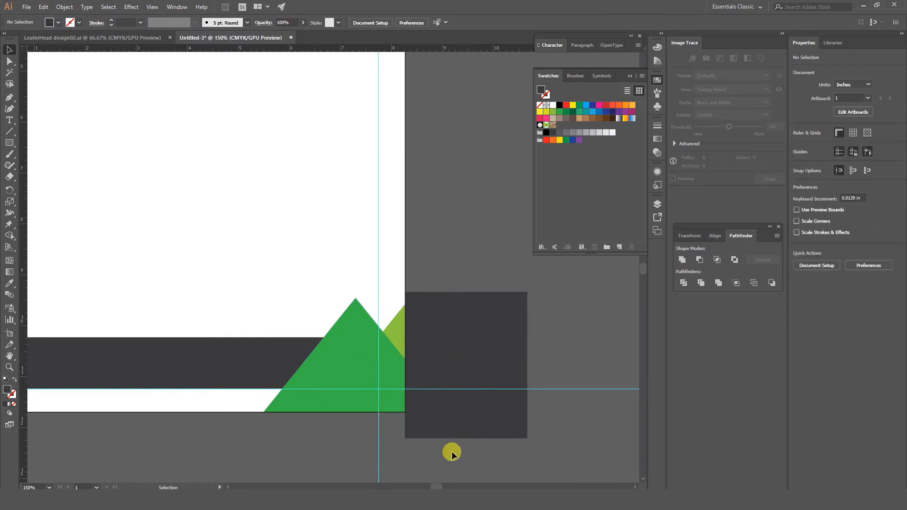
mouse_move(426, 461)
left_mouse_down()
mouse_move(489, 302)
mouse_move(555, 330)
mouse_move(419, 381)
left_mouse_up()
key("Delete")
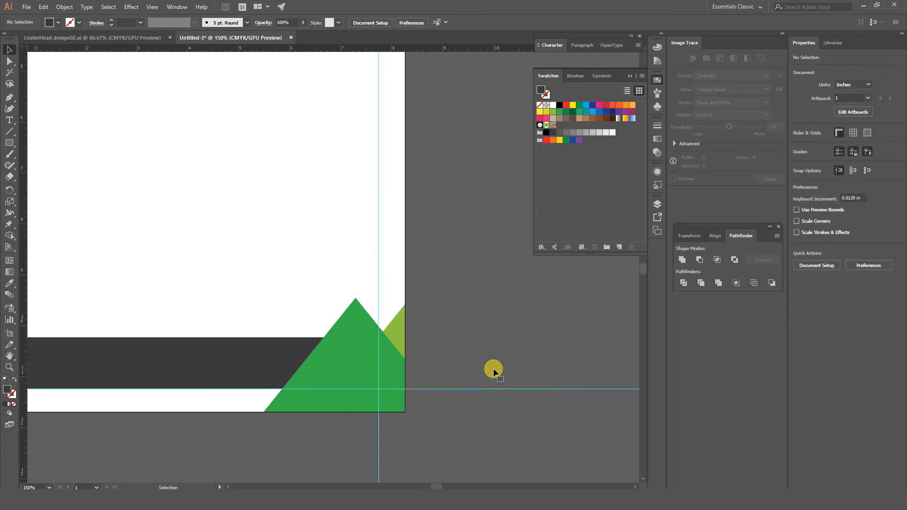
Bring the dark footer bar in front of the triangle
left_click(275, 357)
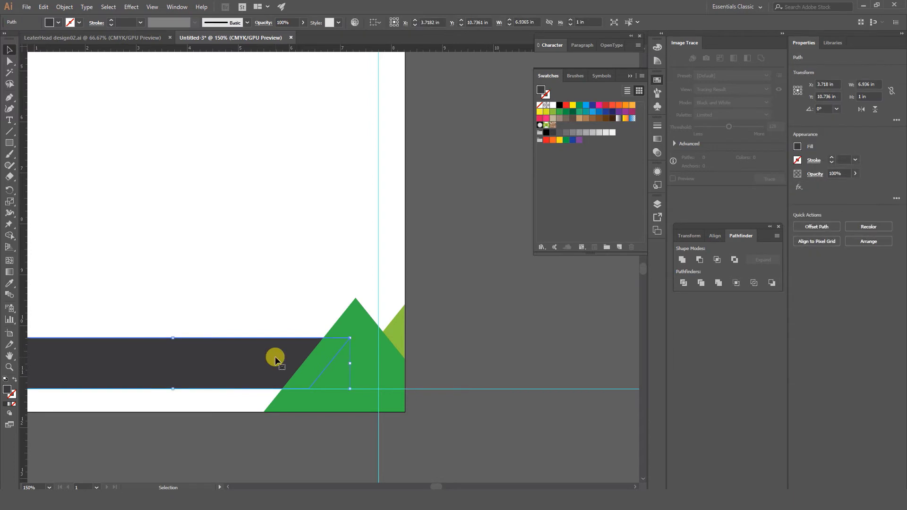
key("ctrl+shift+bracketright")
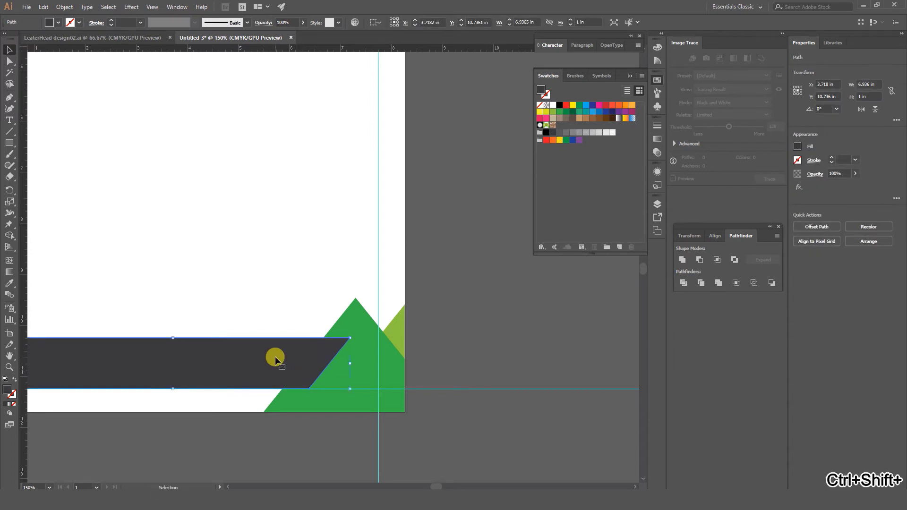
left_click(526, 336)
Duplicate the dark slanted bar onto the top guide and slide the copy past the left edge
key("ctrl+minus")
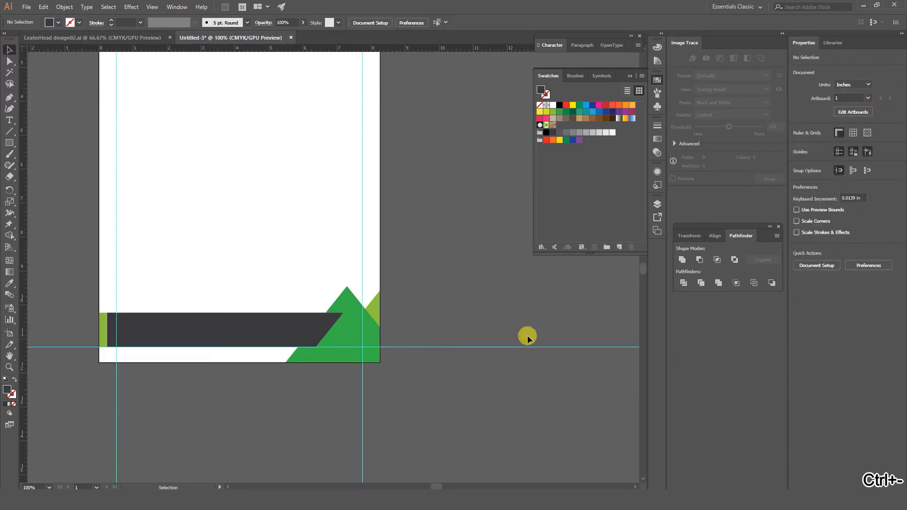
left_click_drag(370, 251, 425, 330)
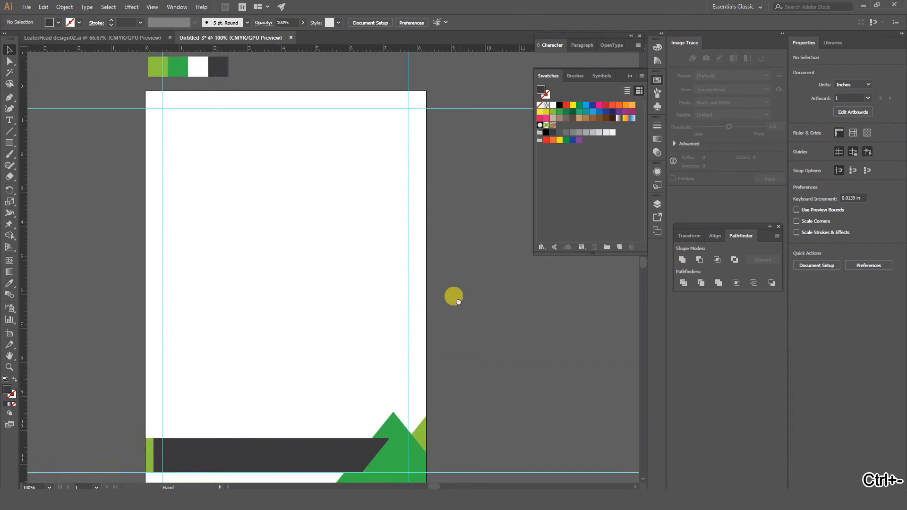
left_click_drag(456, 296, 464, 296)
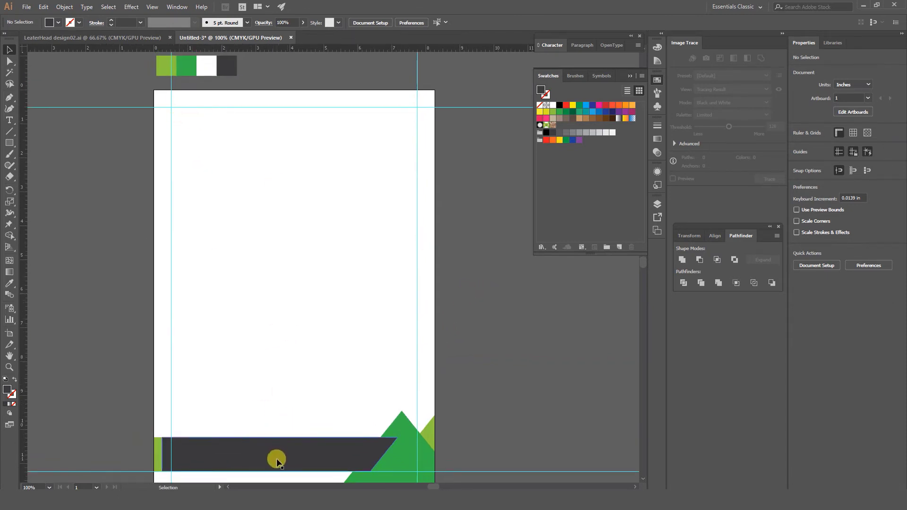
left_click_drag(277, 455, 266, 137)
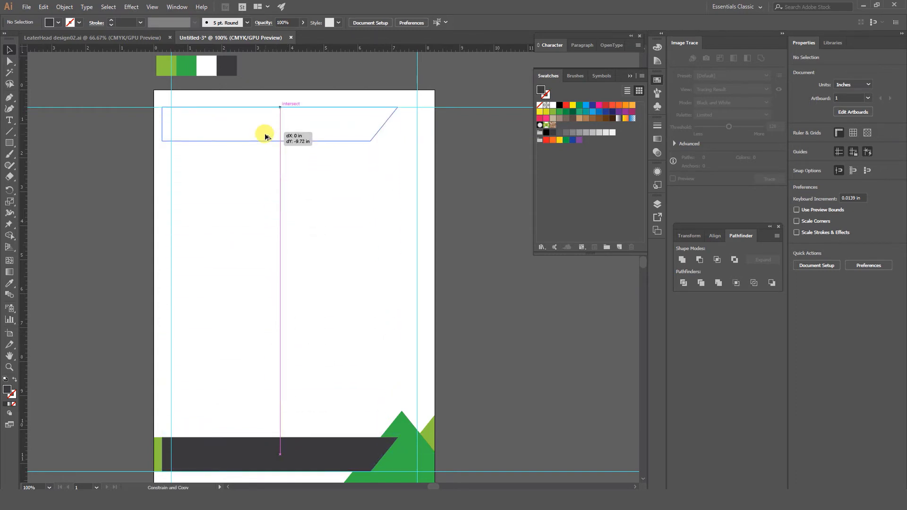
left_click_drag(266, 132, 267, 135)
left_click(341, 151)
left_click_drag(328, 132, 231, 133)
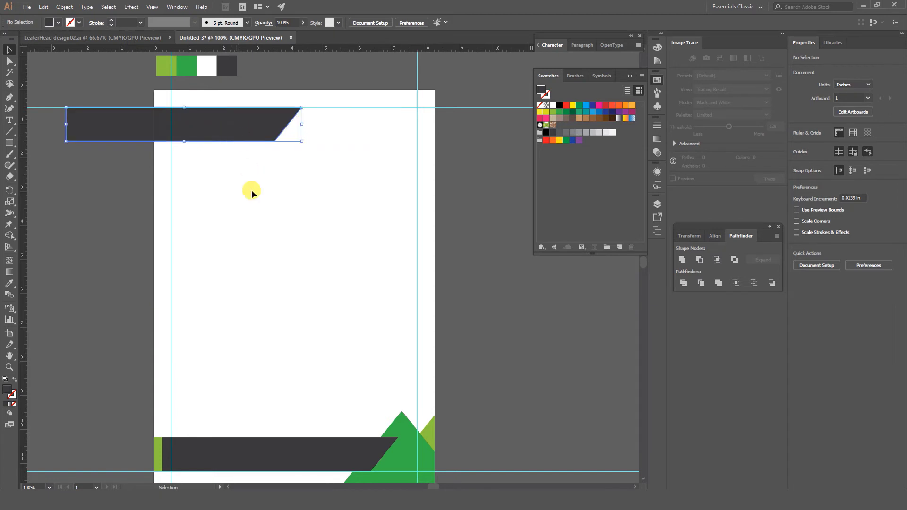
left_click(10, 142)
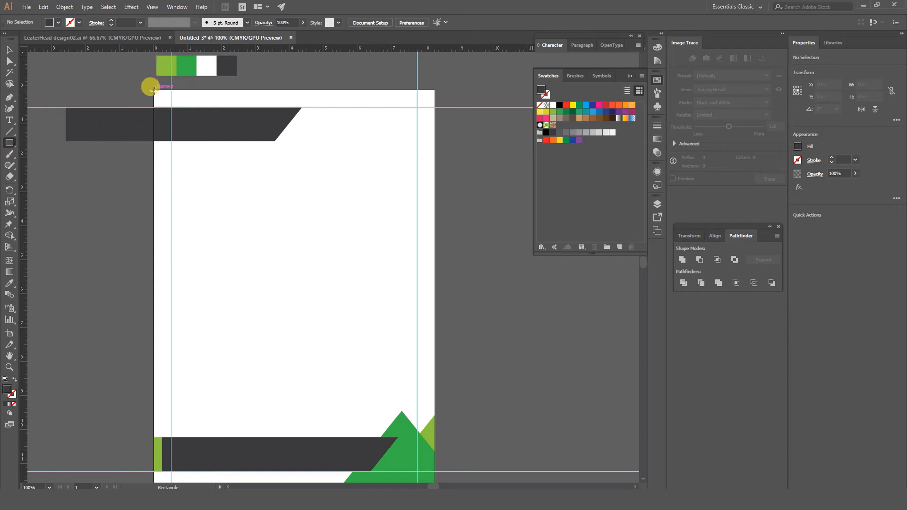
Draw a thin swatch-green strip across the page top and move the dark banner up beneath it
left_click_drag(155, 90, 433, 98)
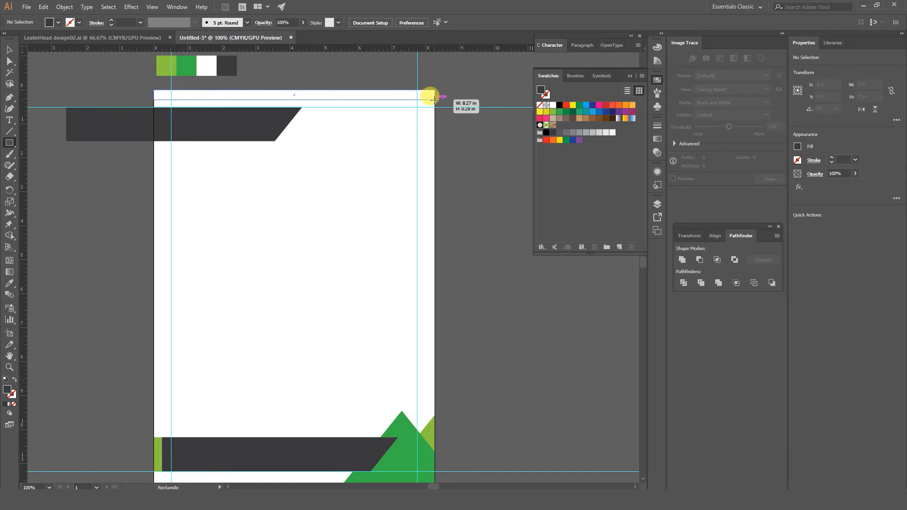
left_click_drag(434, 99, 435, 102)
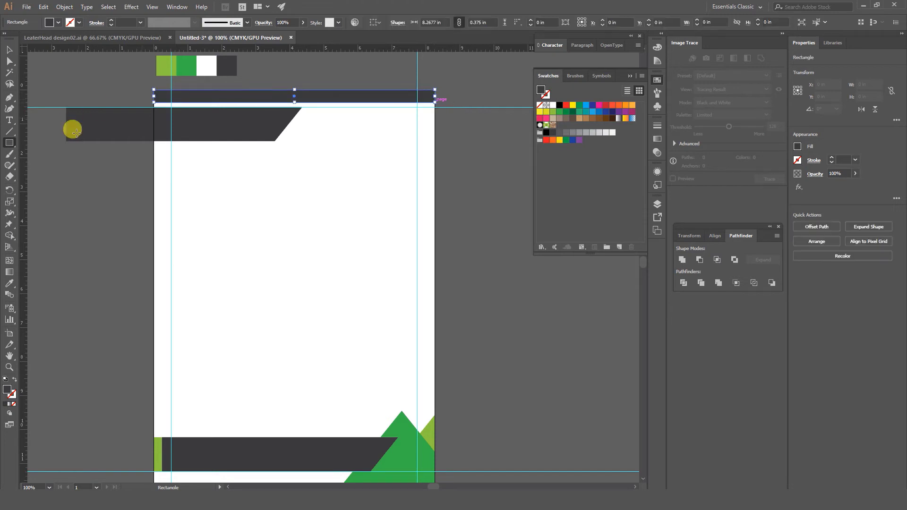
left_click(9, 284)
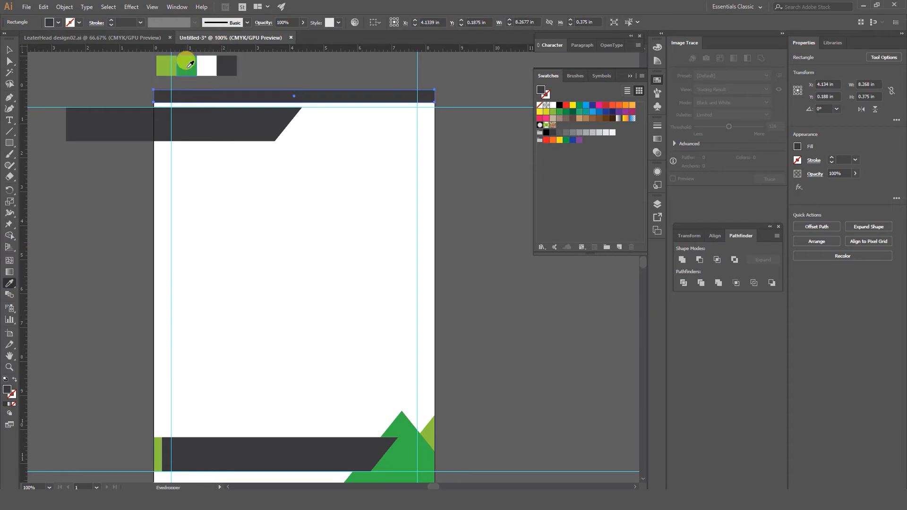
left_click(191, 64)
left_click(9, 49)
left_click(342, 187)
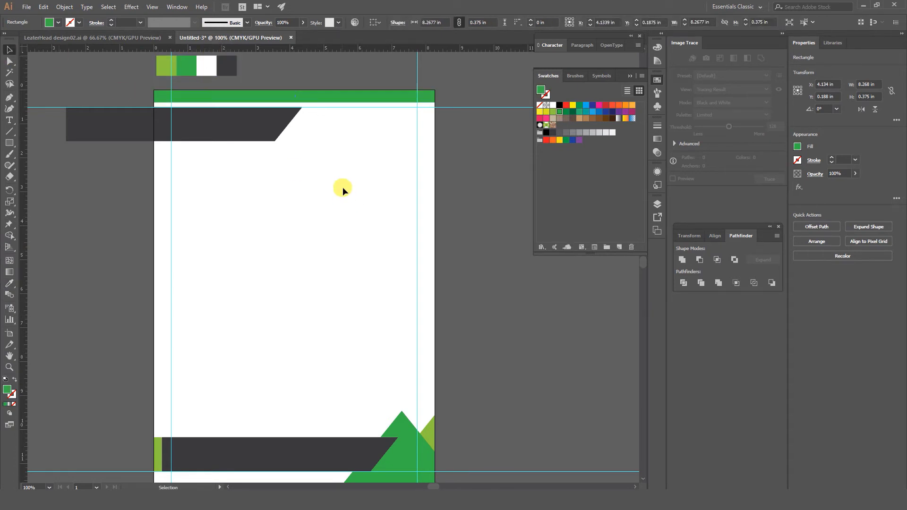
left_click_drag(265, 122, 265, 118)
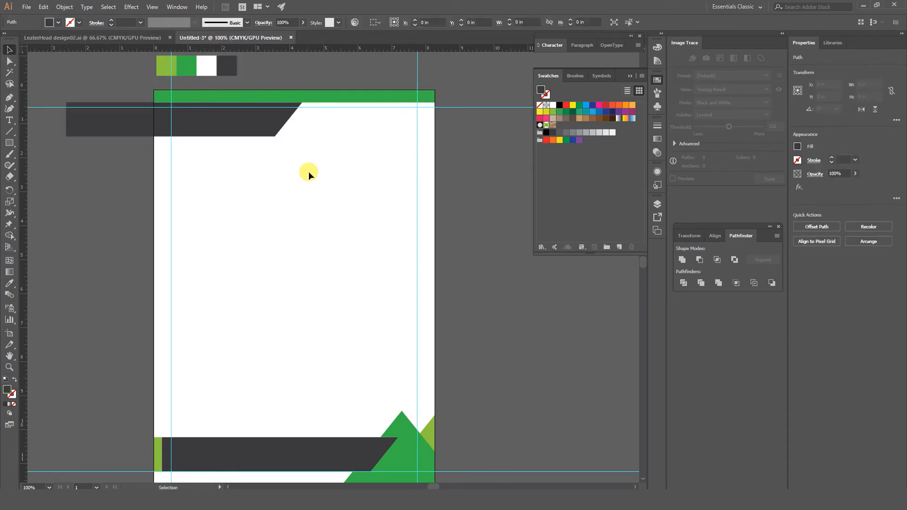
key("ctrl+plus")
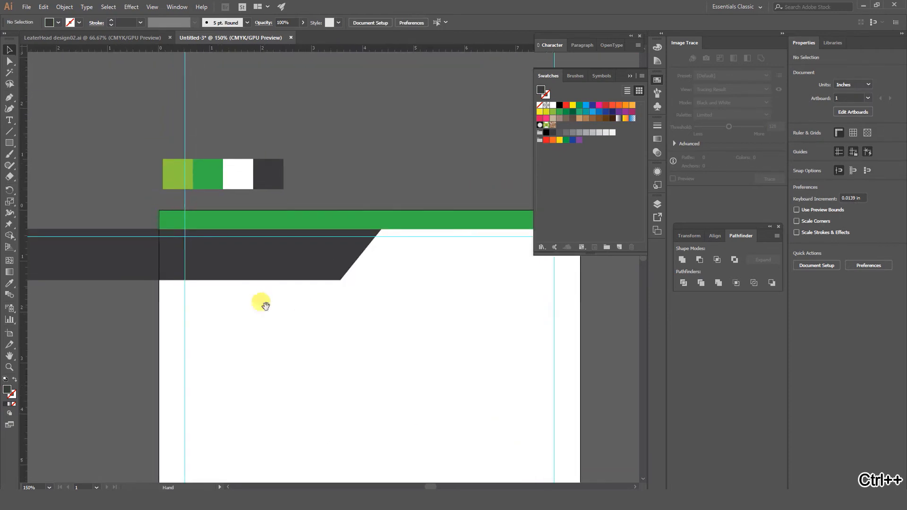
Drag the banner's left anchor points right so it ends at the artboard's left edge
left_click_drag(287, 167, 404, 333)
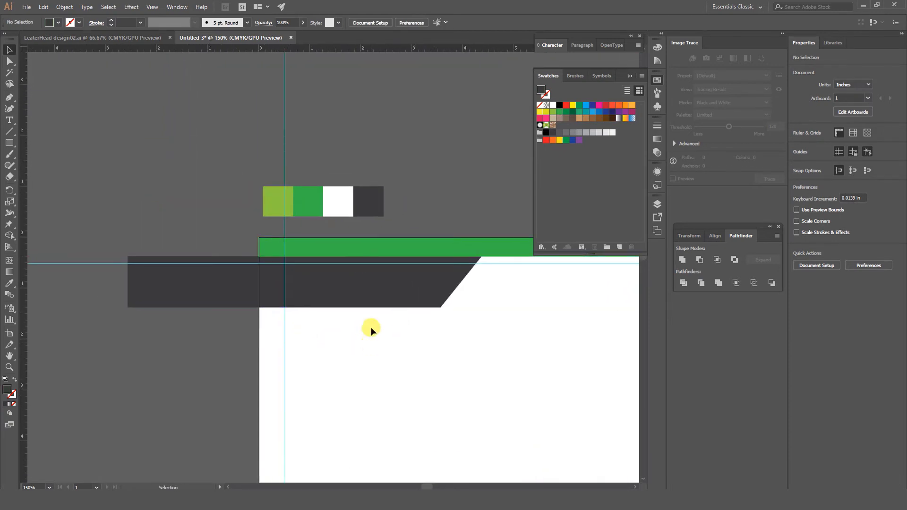
left_click(189, 298)
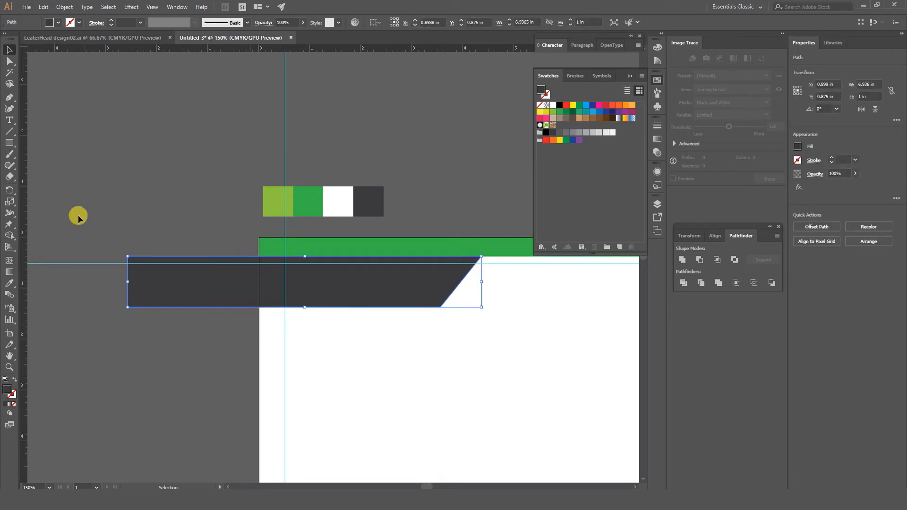
left_click(9, 61)
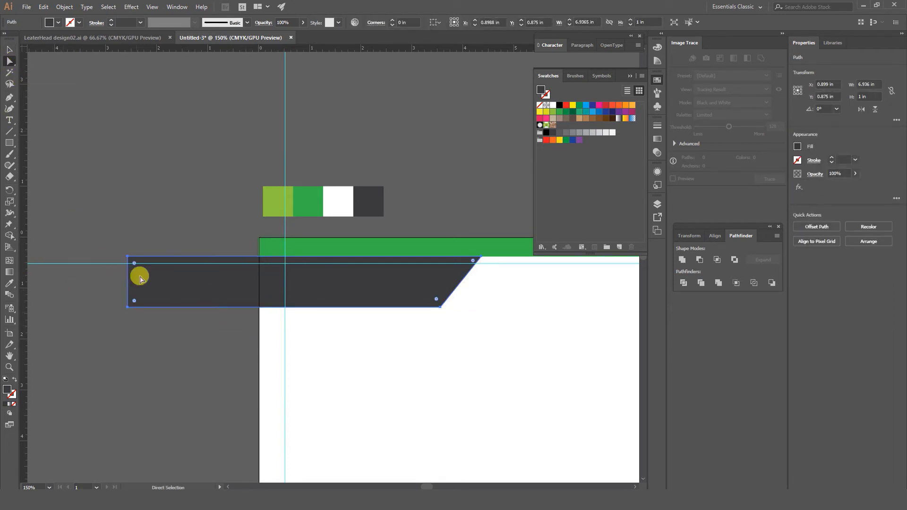
left_click(128, 310)
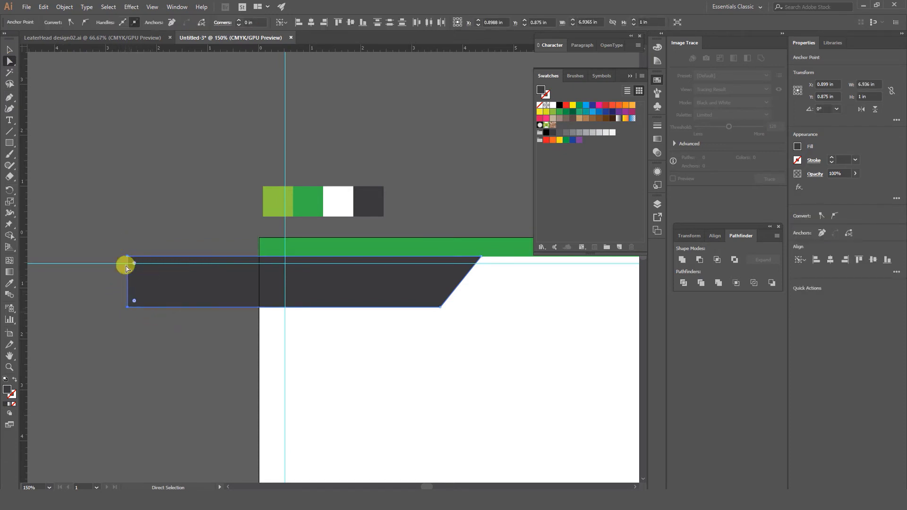
left_click_drag(128, 311, 258, 310)
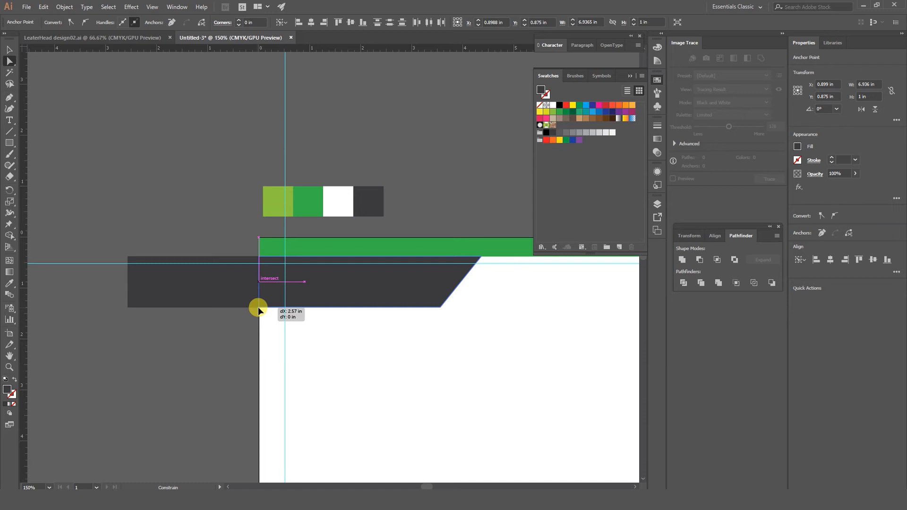
left_click_drag(258, 307, 258, 307)
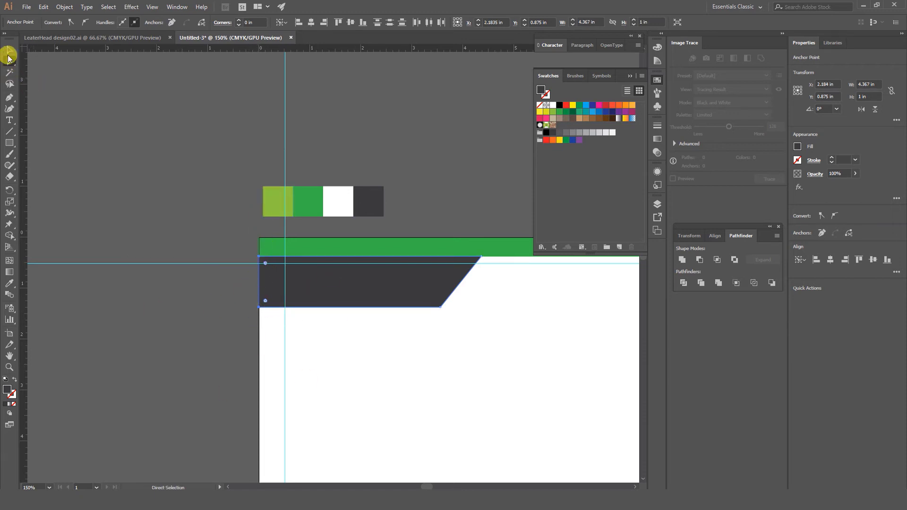
left_click(9, 50)
left_click(175, 145)
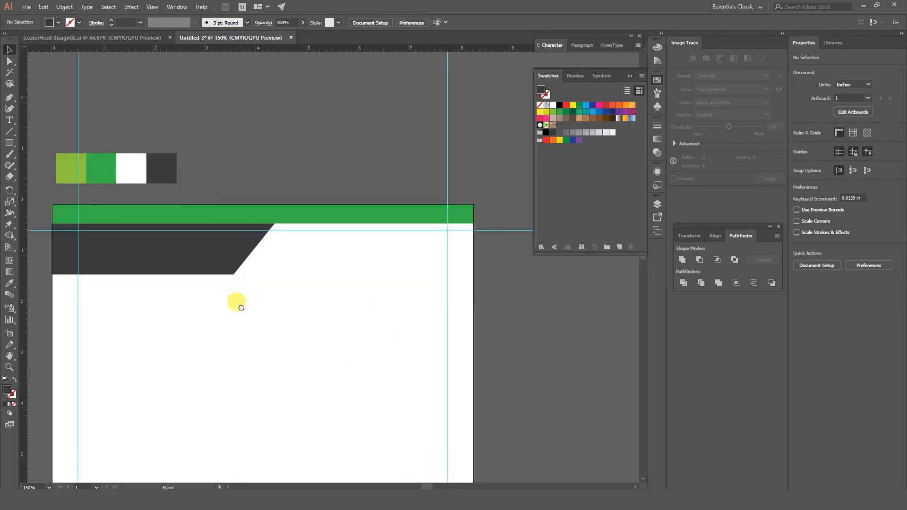
key("ctrl+minus")
mouse_move(284, 355)
left_mouse_down()
mouse_move(308, 230)
mouse_move(283, 216)
mouse_move(287, 224)
left_mouse_up()
left_click_drag(223, 241, 246, 252)
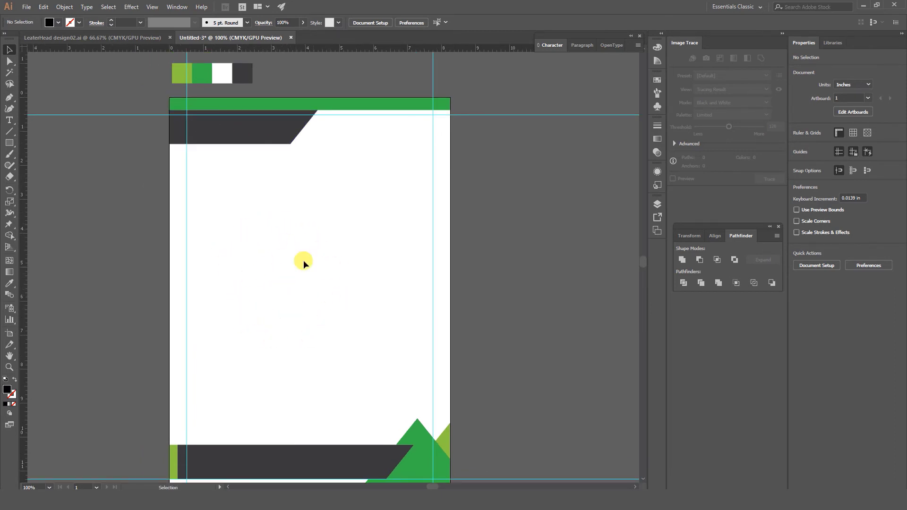
In the finished green letterhead file, zoom in and bring its contact footer into view
left_click(74, 37)
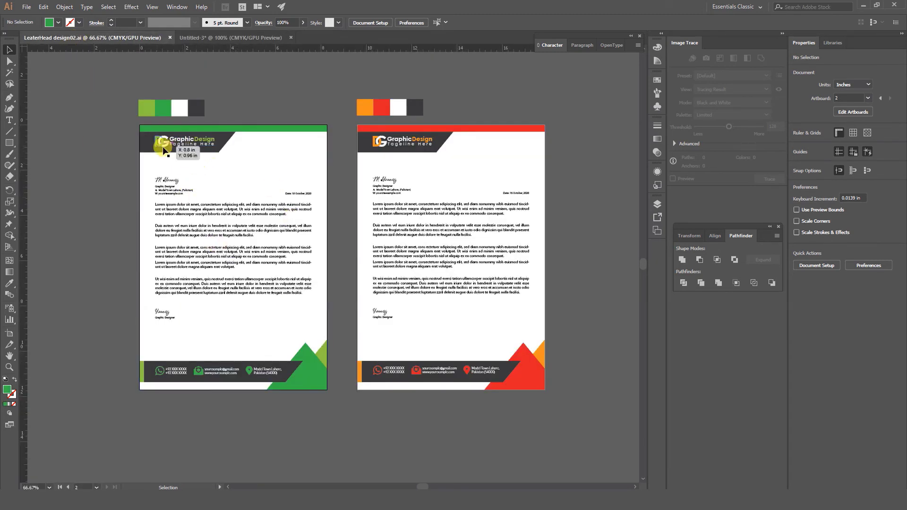
left_click_drag(185, 159, 161, 148)
left_click(216, 176)
key("ctrl+plus")
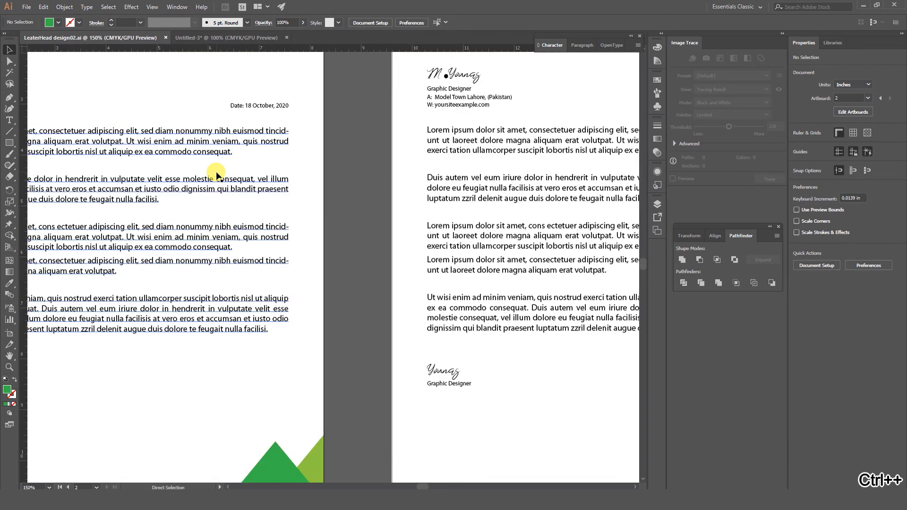
key("ctrl+plus")
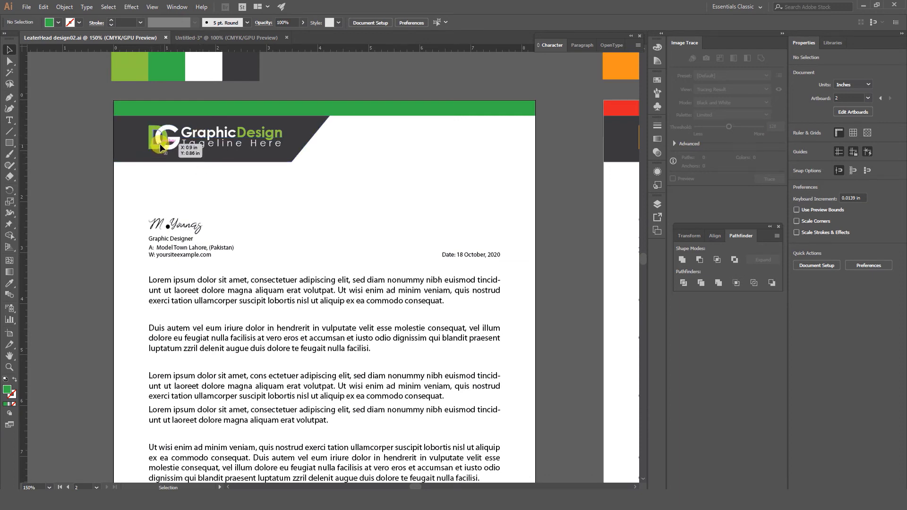
left_click(302, 281)
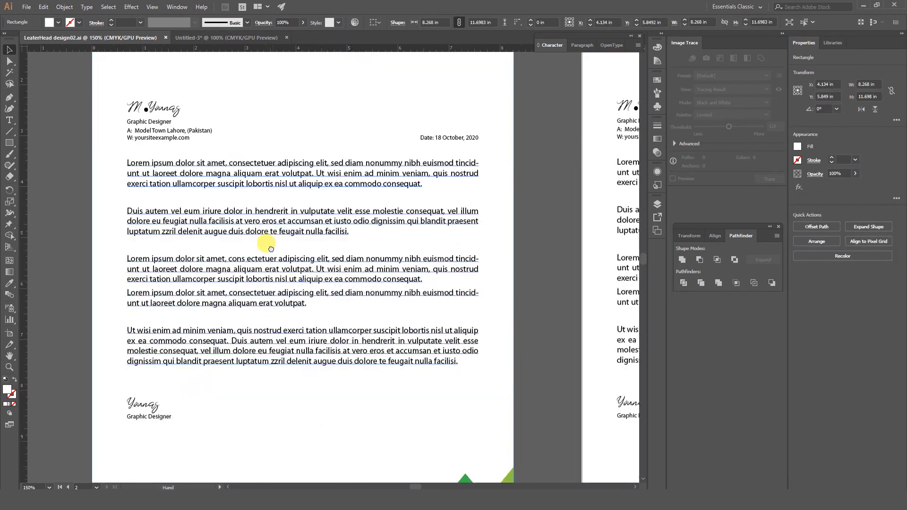
left_click_drag(290, 399, 262, 191)
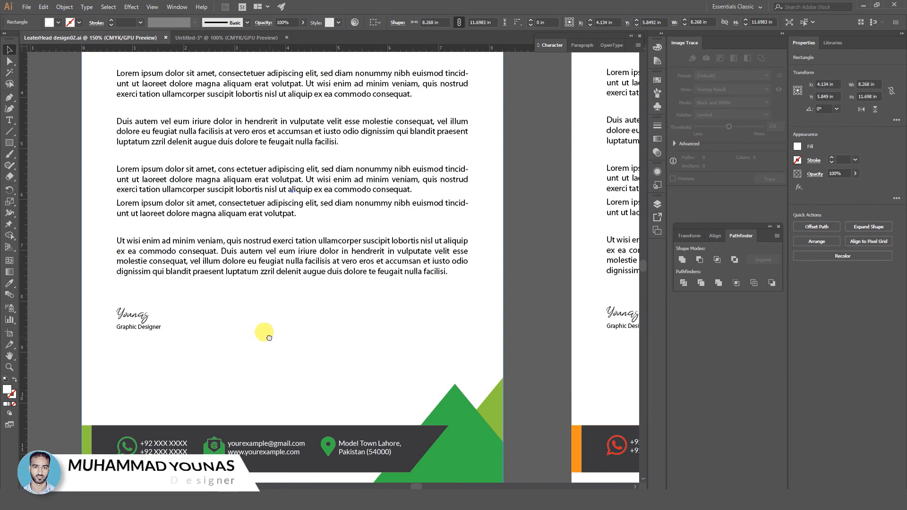
left_click_drag(263, 329, 270, 302)
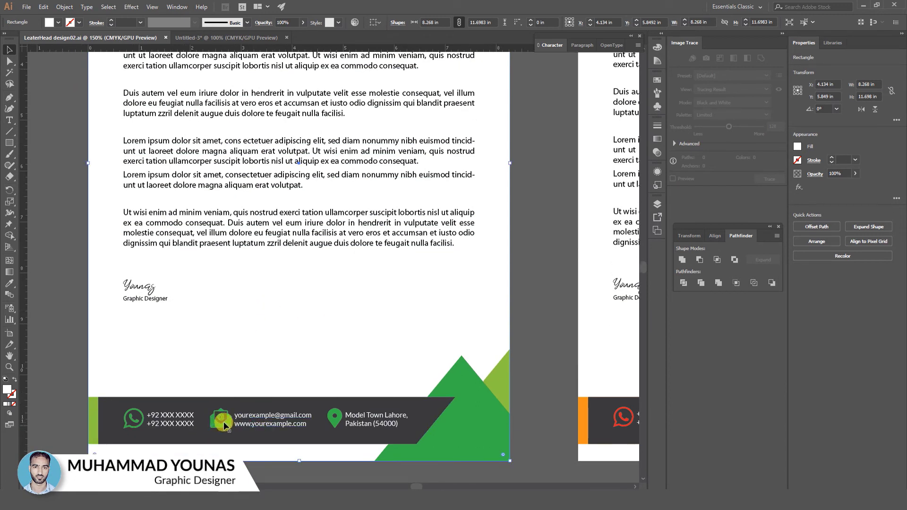
Copy the footer contact-details group and return to the Untitled-3 document
left_click(223, 422)
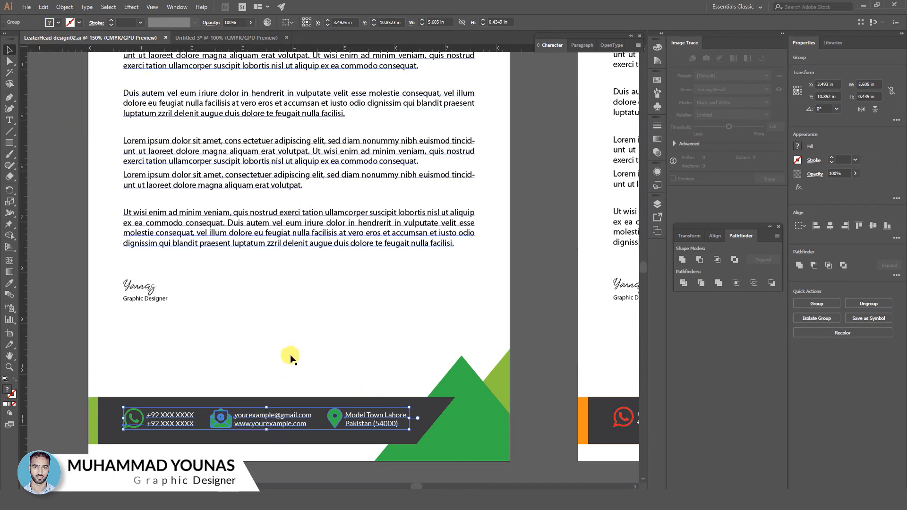
left_click(43, 7)
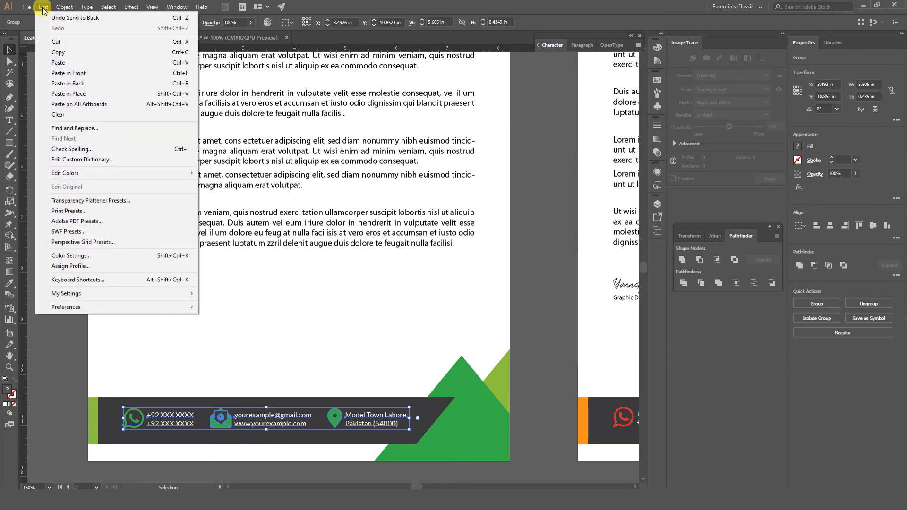
left_click(59, 53)
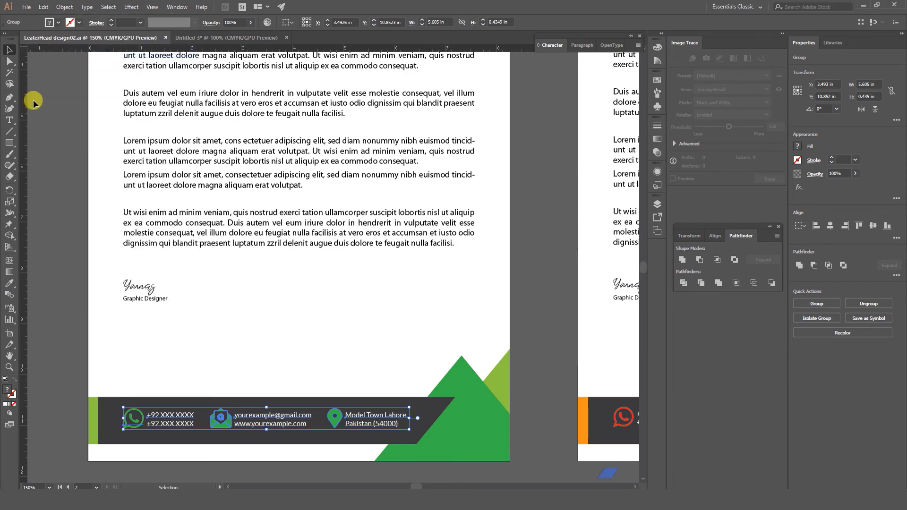
left_click(236, 37)
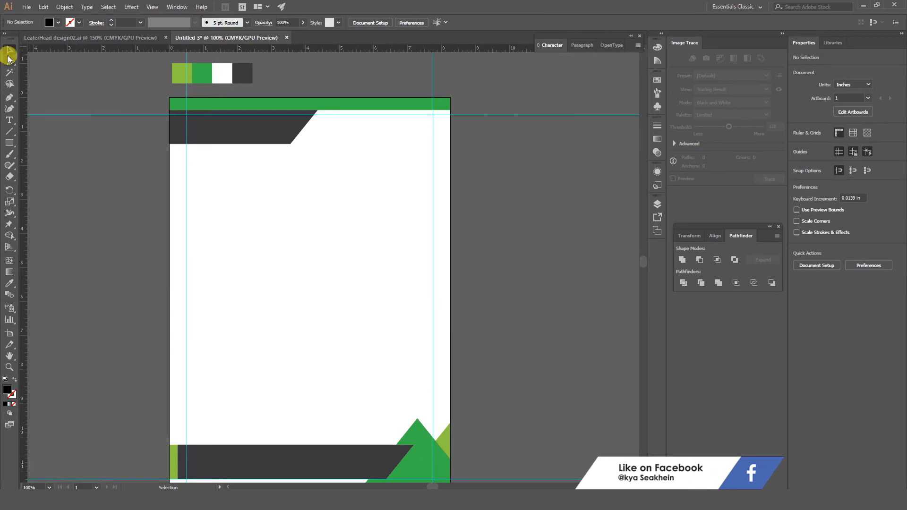
Paste the contact details in place and vertically centre them on the dark footer bar
left_click(43, 7)
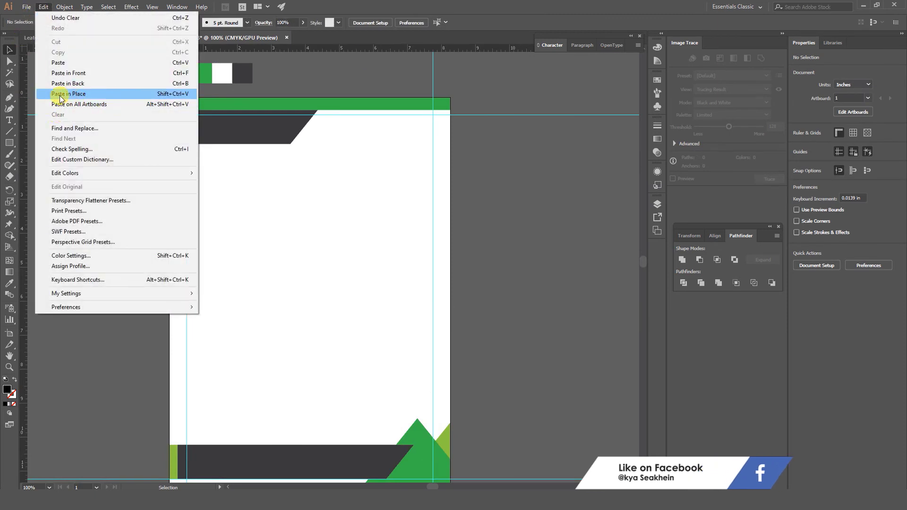
left_click(75, 97)
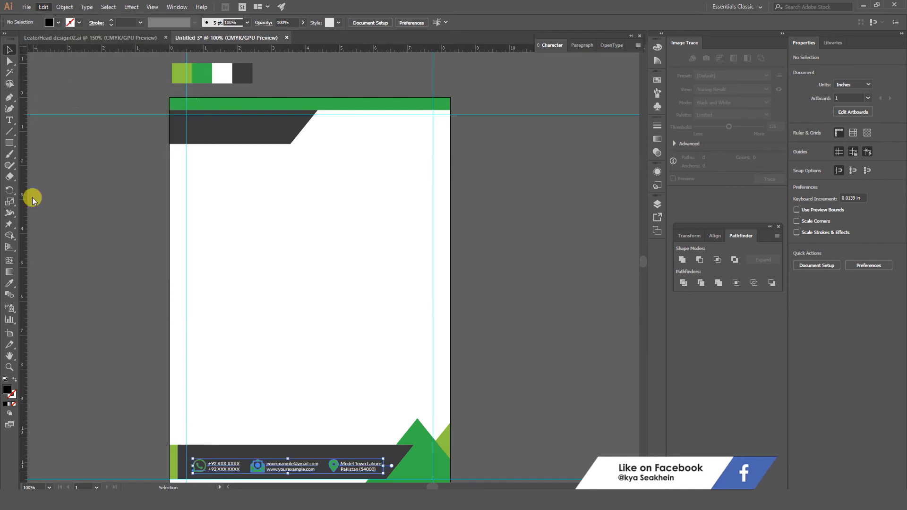
key("ctrl+plus")
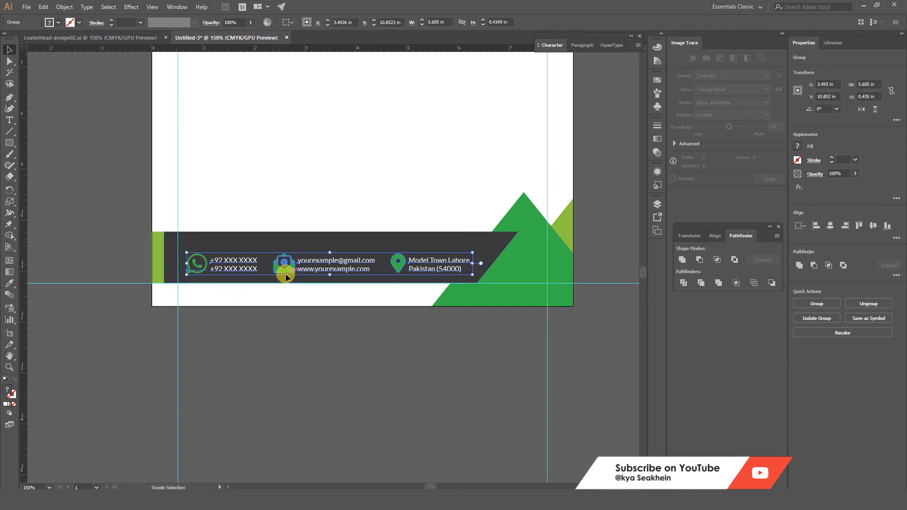
left_click(227, 242, "shift")
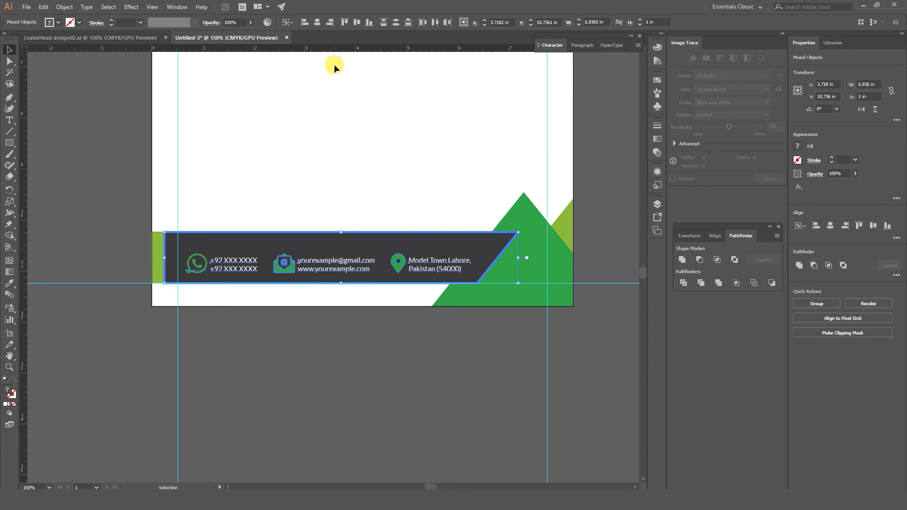
left_click(357, 22)
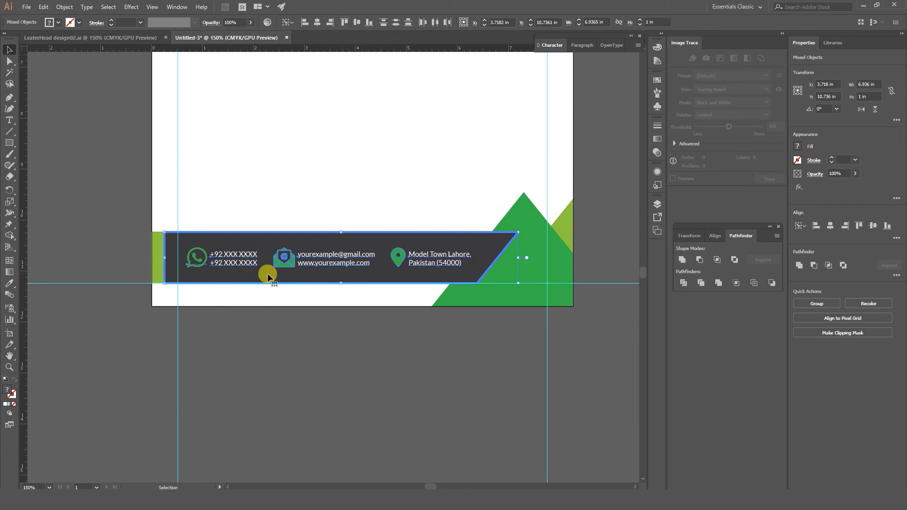
left_click(345, 350)
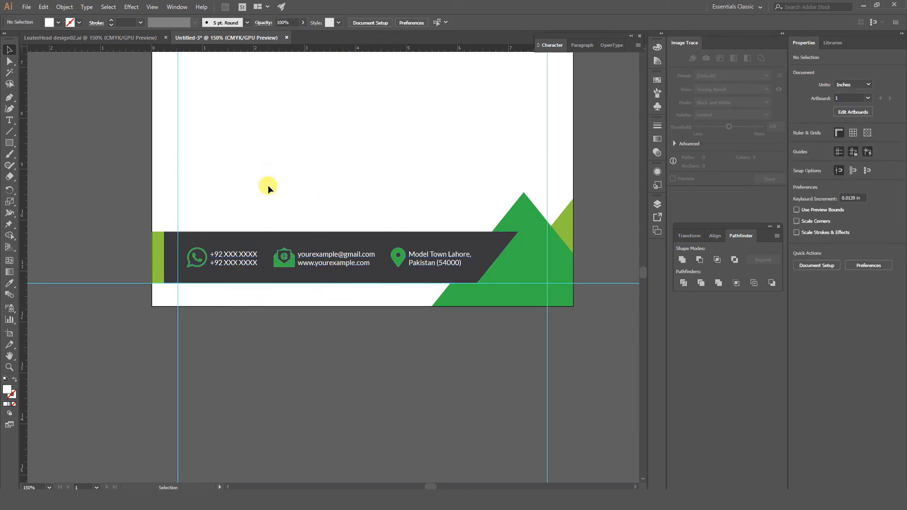
key("ctrl+minus")
Return to LeaterHead design02.ai and select the GraphicDesign logo group in its header
left_click_drag(350, 137, 345, 280)
scroll(345, 279, "up", 3)
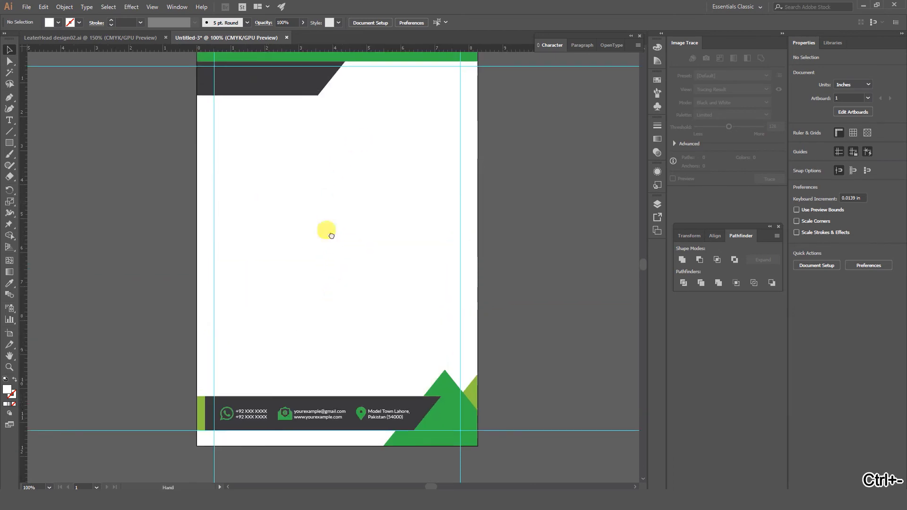
scroll(324, 229, "up", 2)
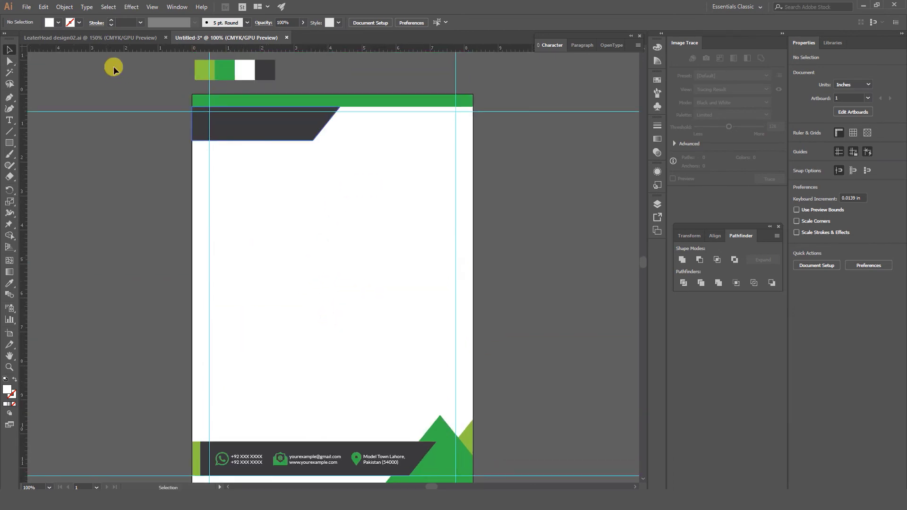
left_click(115, 37)
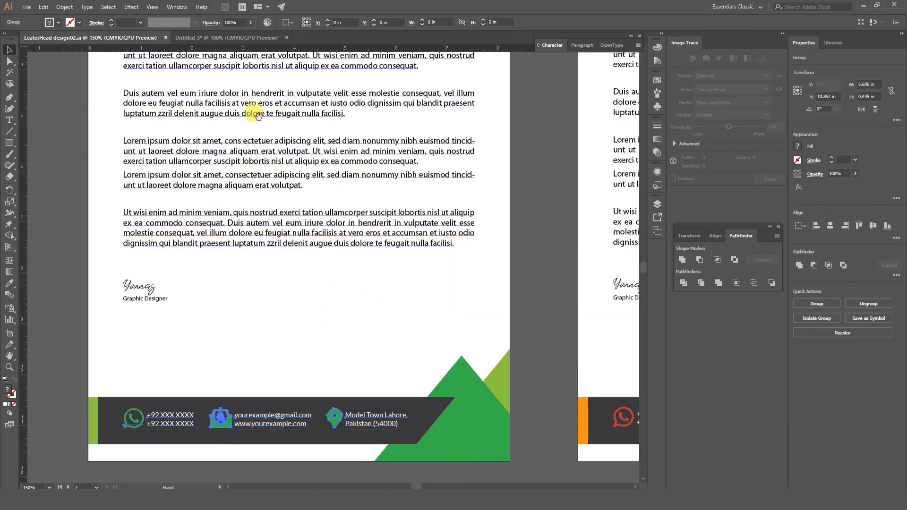
left_click_drag(258, 116, 282, 318)
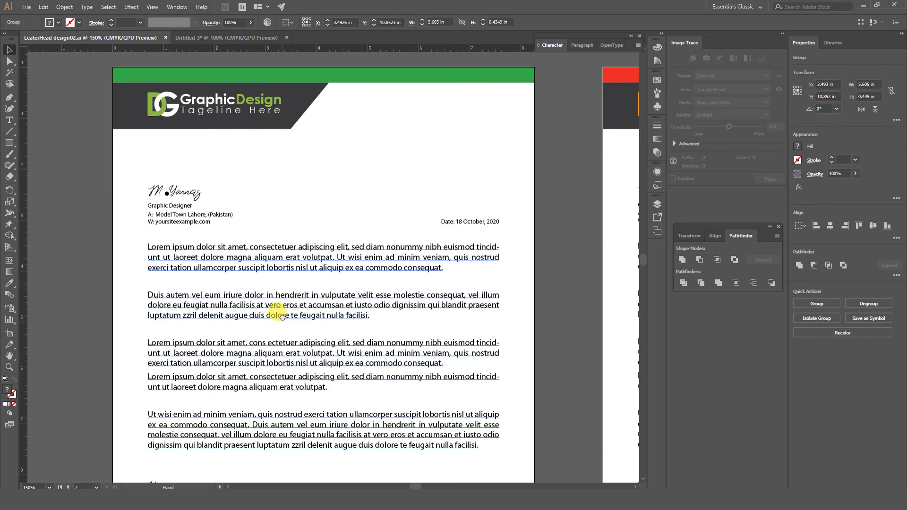
left_click(177, 110)
Copy the GraphicDesign logo and paste it in place in Untitled-3
left_click(43, 6)
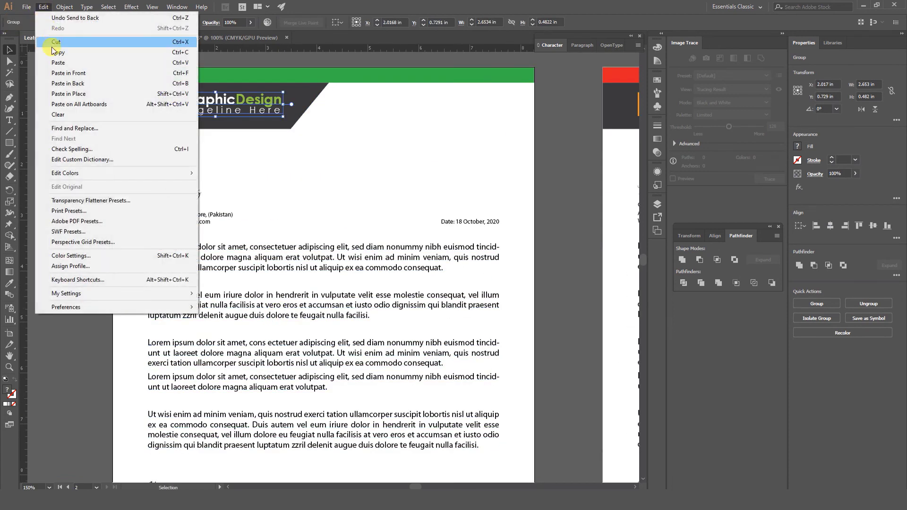
left_click(49, 53)
left_click(229, 38)
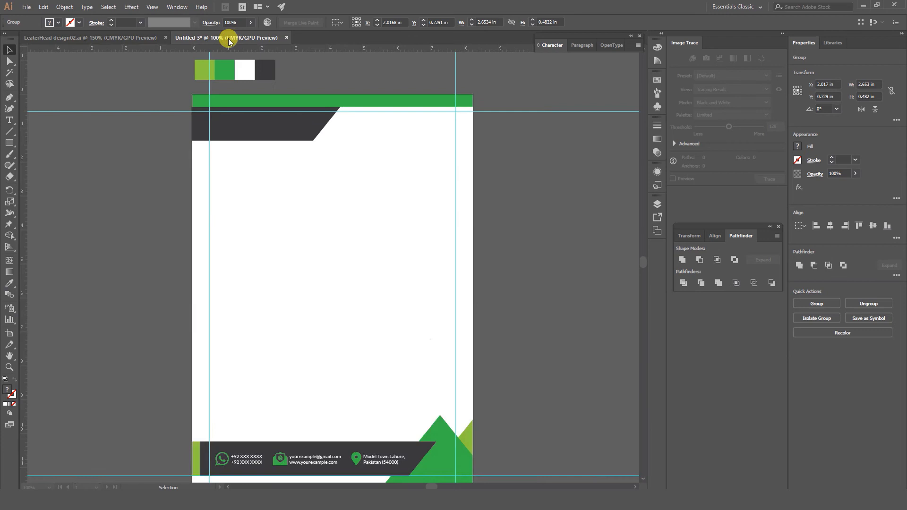
left_click(43, 6)
left_click(71, 93)
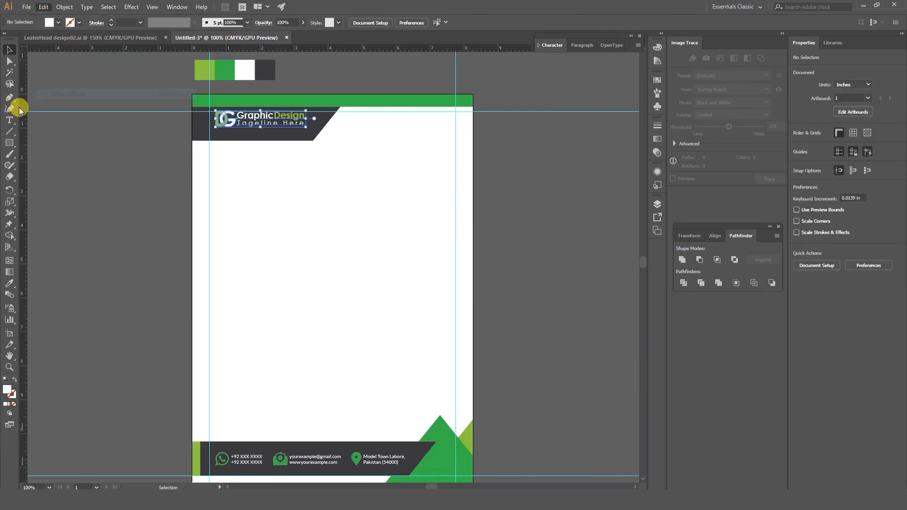
Nudge the logo lower and vertically centre it within the dark header banner
key("ctrl+plus")
key("ctrl+plus")
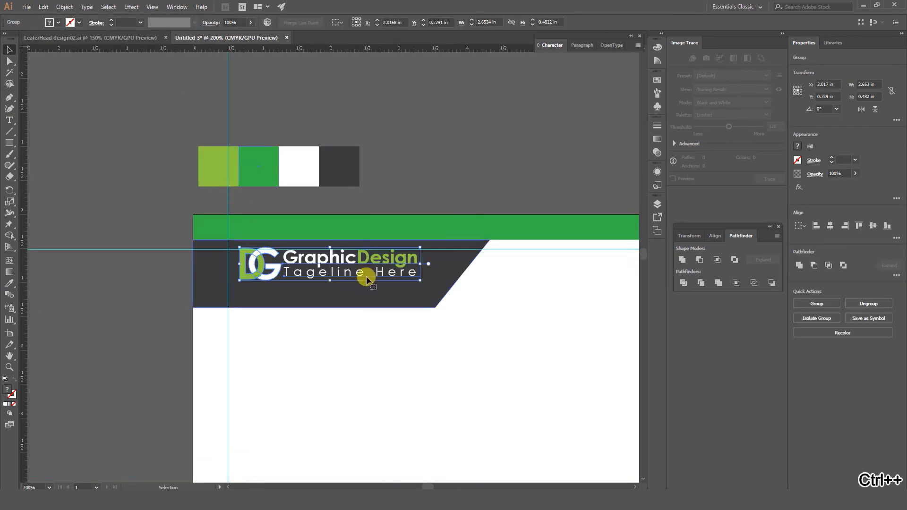
mouse_move(362, 264)
left_mouse_down()
mouse_move(353, 267)
mouse_move(361, 273)
left_mouse_up()
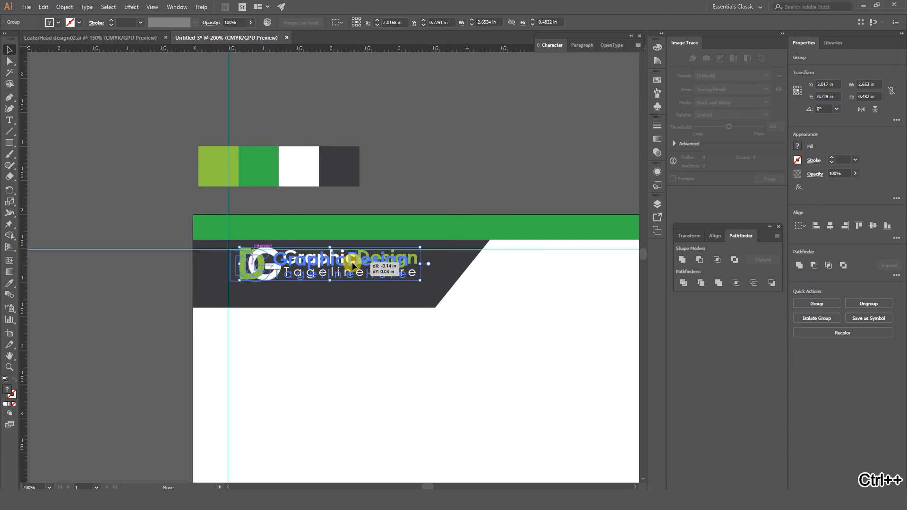
left_click(435, 277, "shift")
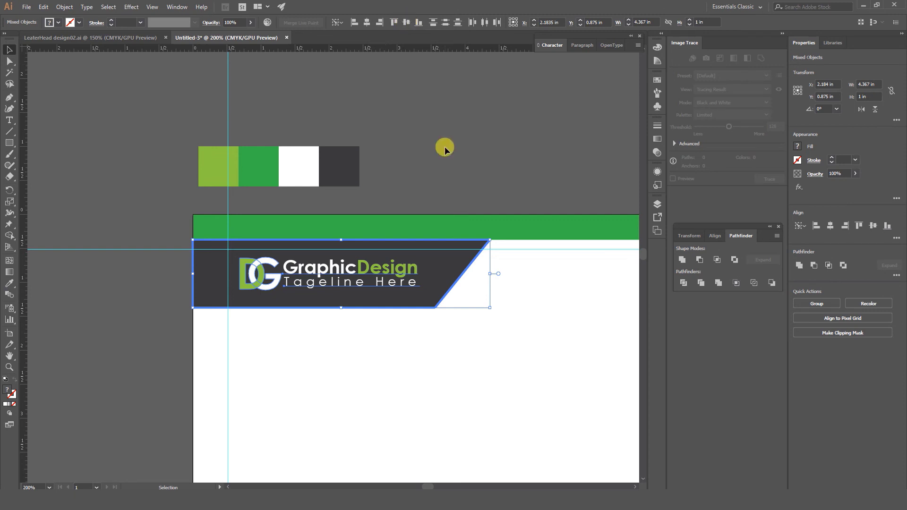
left_click(381, 389)
key("ctrl+minus")
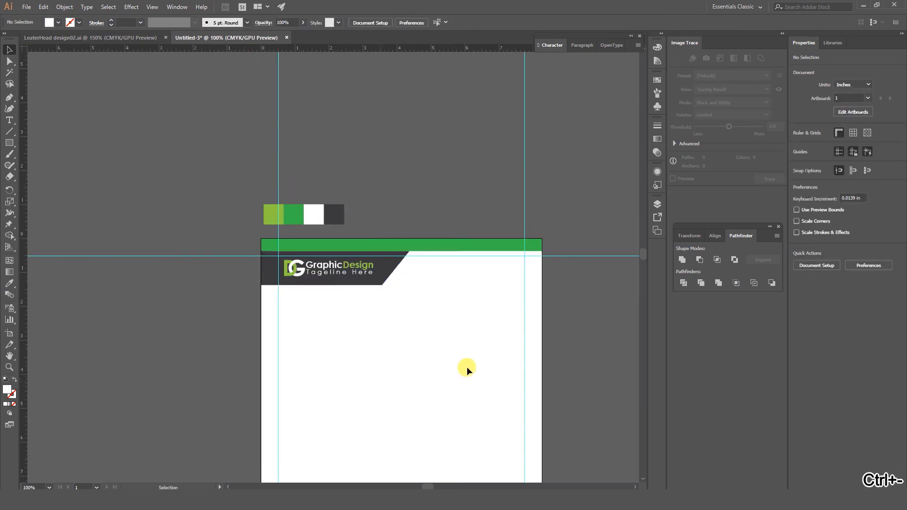
left_click_drag(467, 366, 308, 226)
key("ctrl+minus")
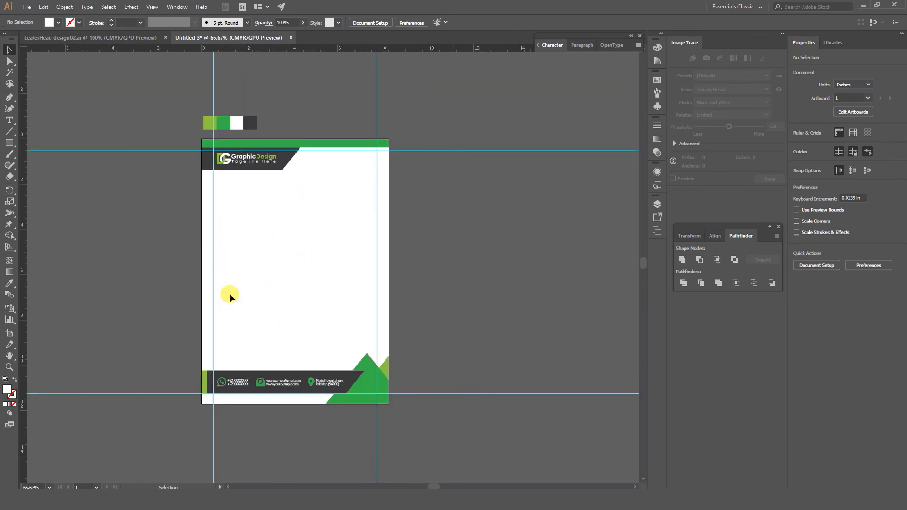
Copy the letter body group (sender details, date, paragraphs, signature) into Untitled-3, shifted slightly down
left_click(98, 41)
left_click(313, 190)
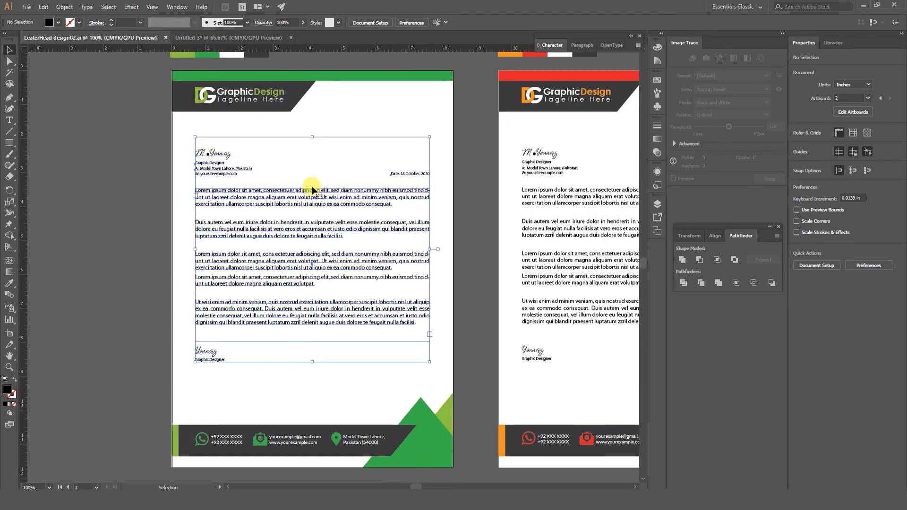
left_click(43, 7)
left_click(124, 52)
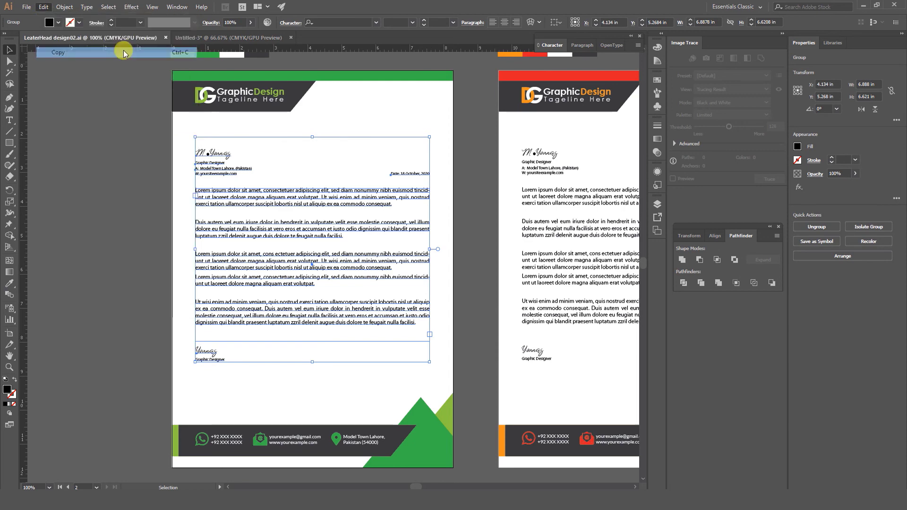
left_click(189, 37)
left_click(43, 6)
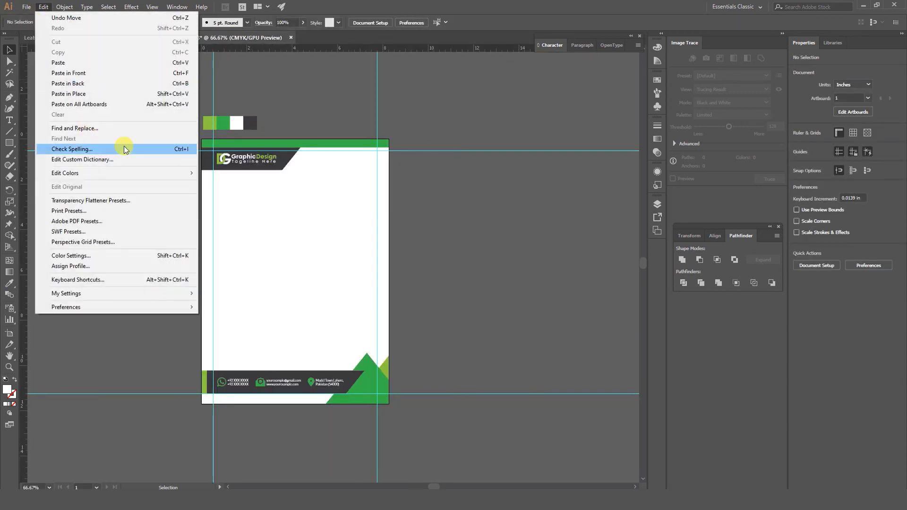
left_click(76, 93)
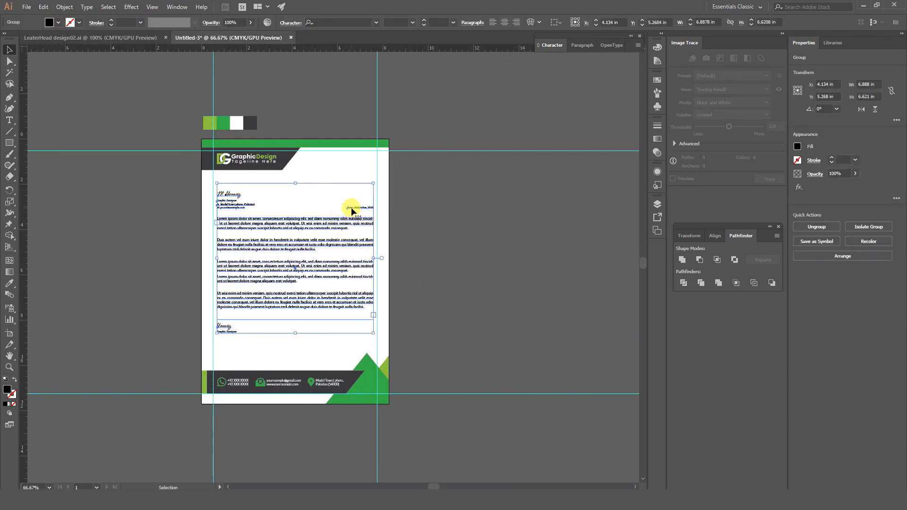
left_click_drag(352, 209, 353, 215)
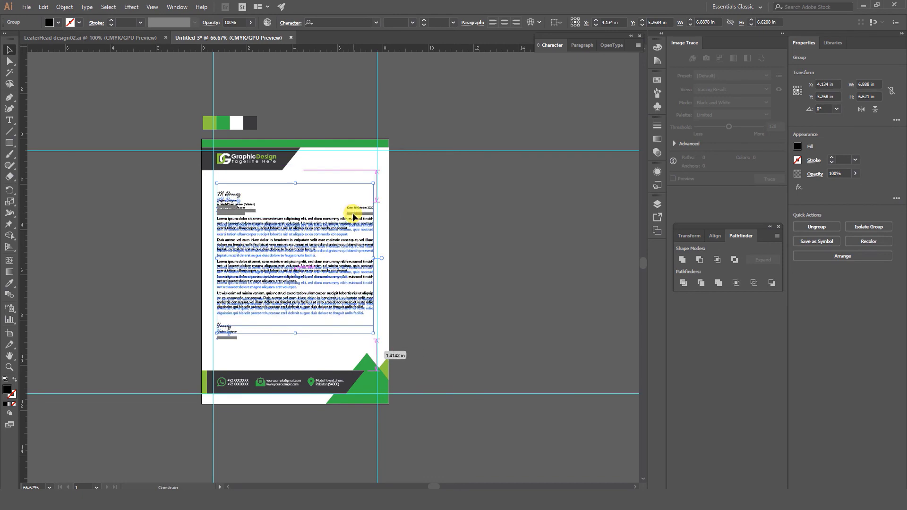
left_click(504, 293)
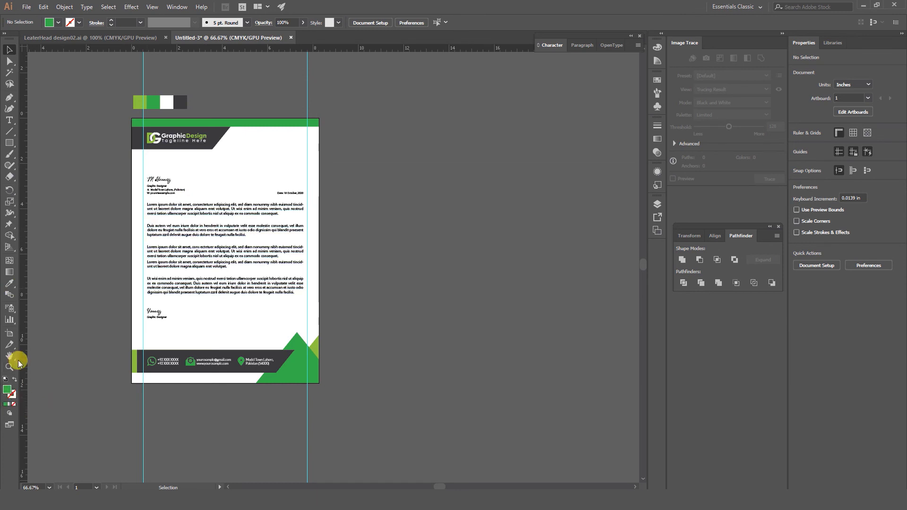
Duplicate the letterhead artboard to the right with the Artboard tool
left_click(10, 335)
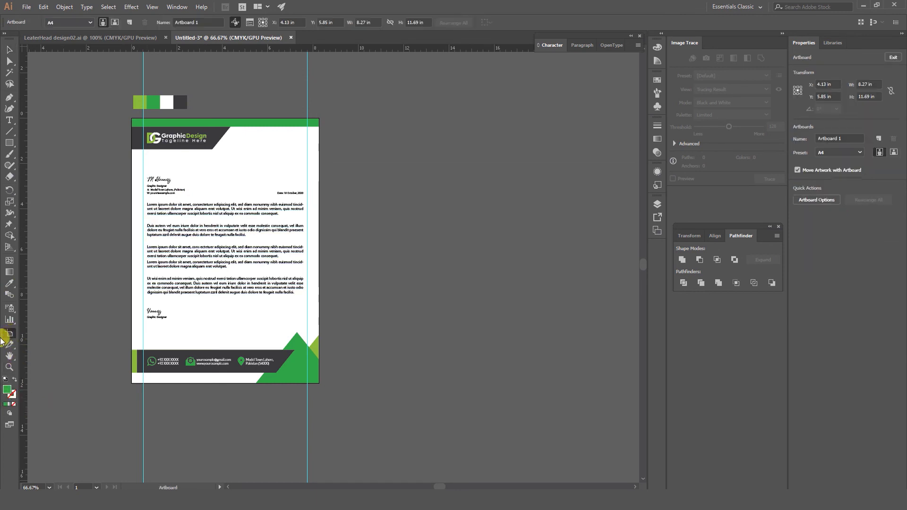
left_click_drag(216, 182, 437, 209)
left_click(10, 49)
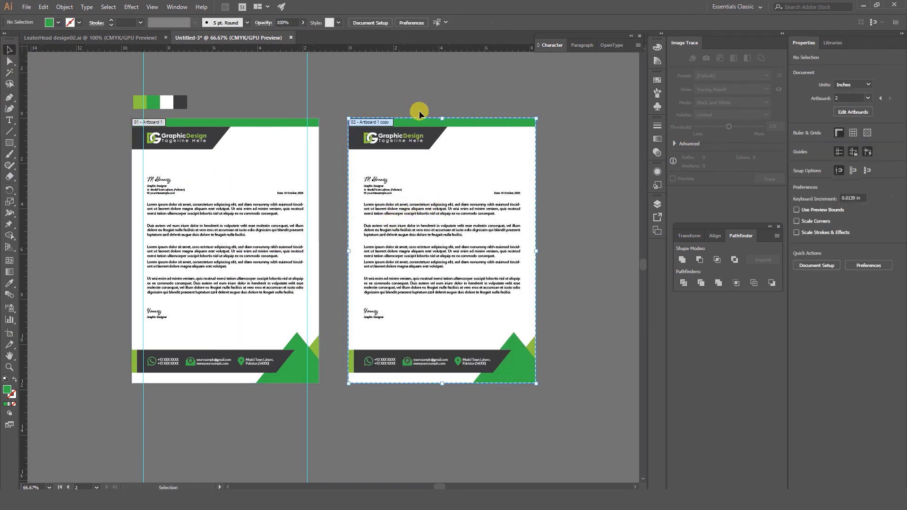
Copy the orange, red, white and dark grey swatches into Untitled-3, above the right letterhead
left_click(107, 39)
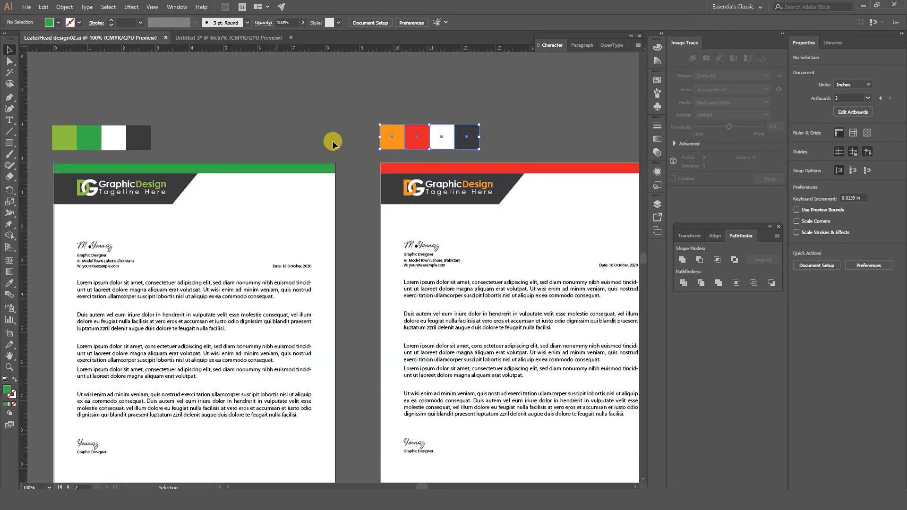
left_click_drag(331, 140, 466, 116)
left_click(43, 8)
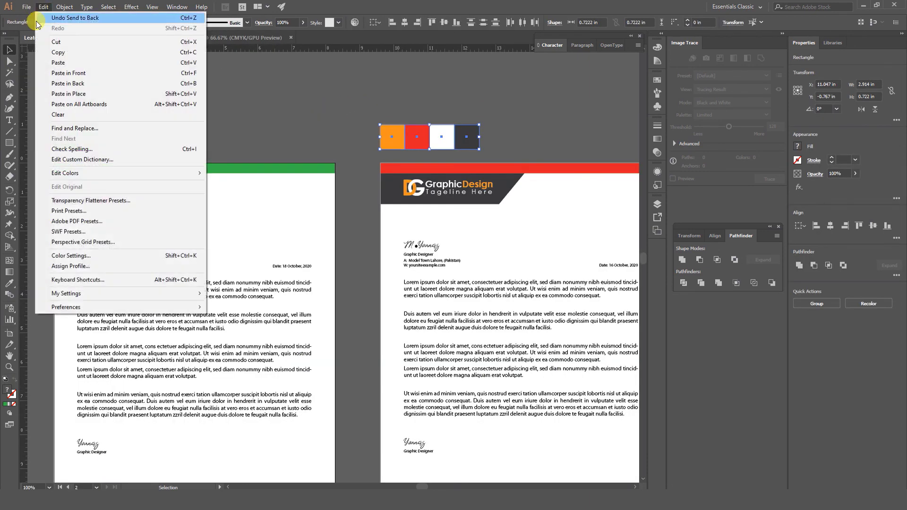
left_click(71, 51)
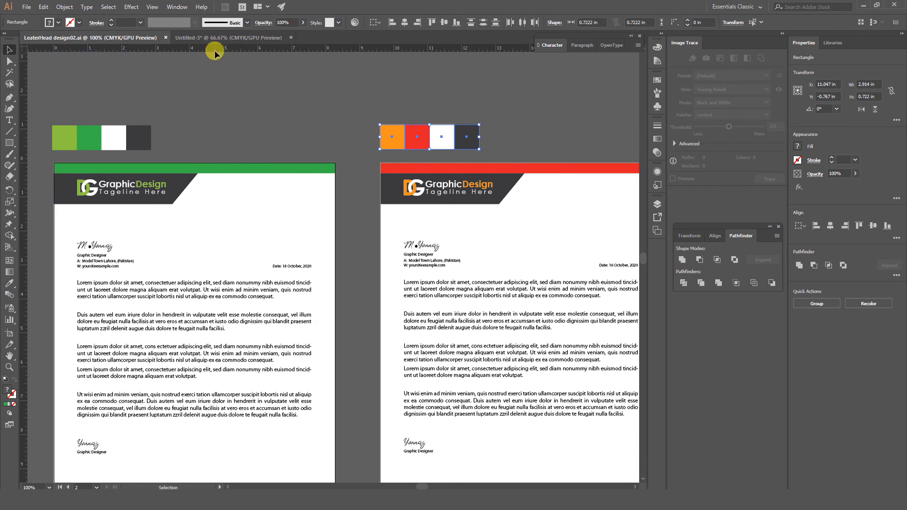
left_click(231, 38)
left_click(43, 7)
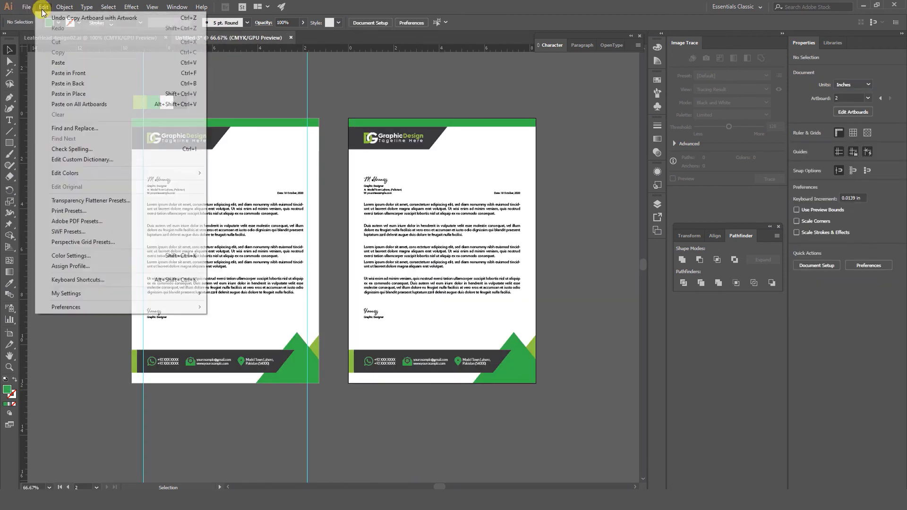
left_click(73, 94)
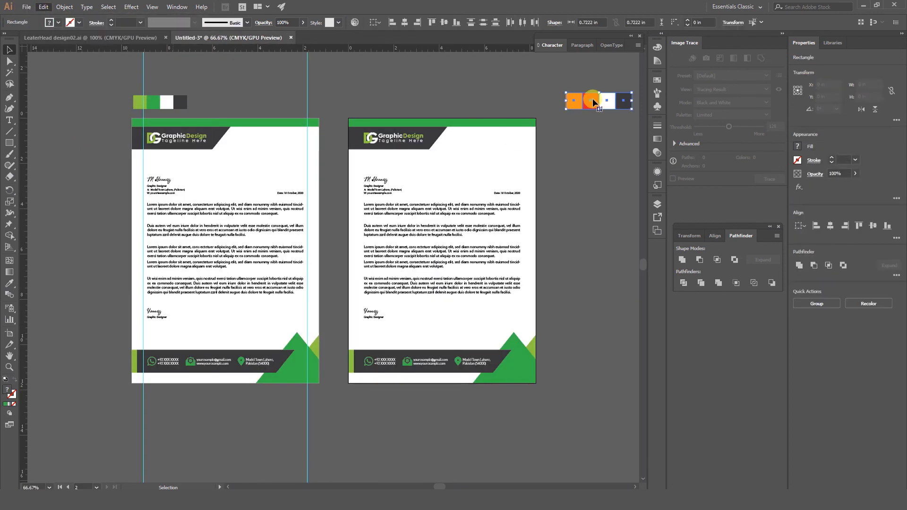
left_click_drag(574, 101, 355, 101)
left_click(397, 112)
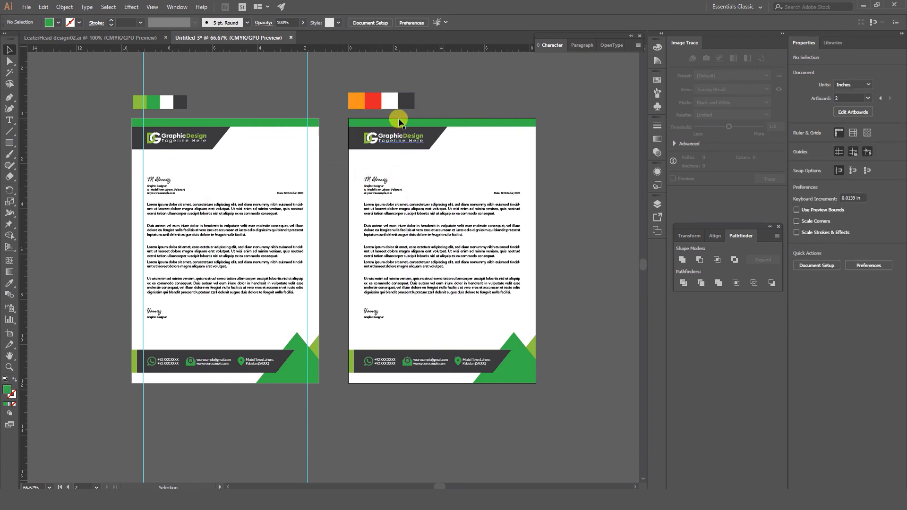
Recolour the right letterhead's top bar and both corner triangles red with the Eyedropper
left_click(451, 122)
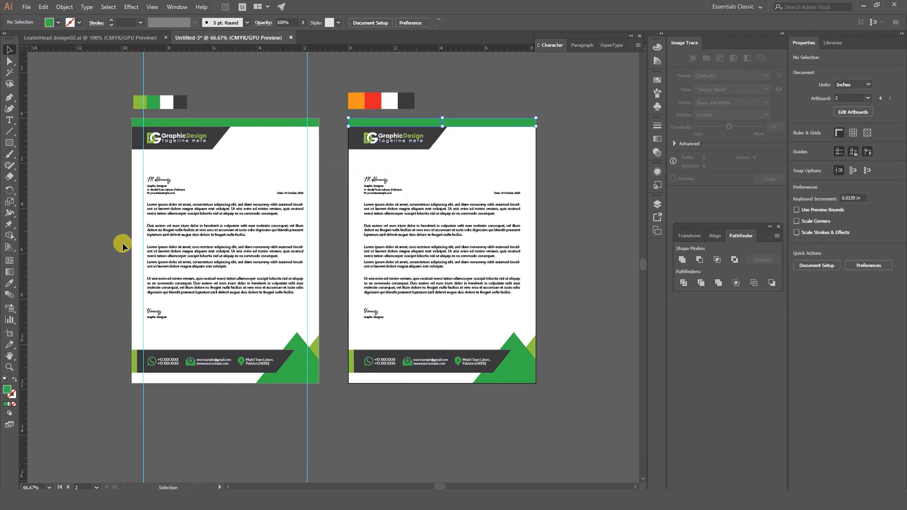
left_click(9, 283)
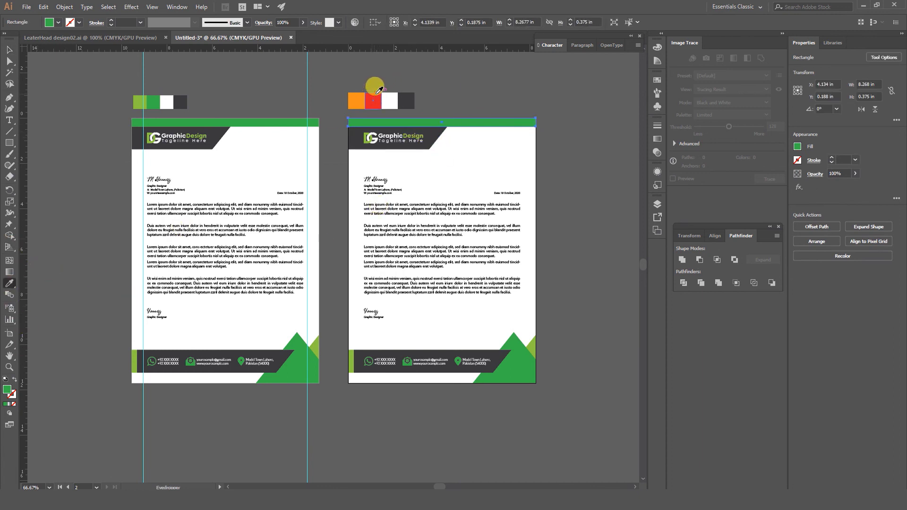
left_click(375, 96)
left_click(10, 51)
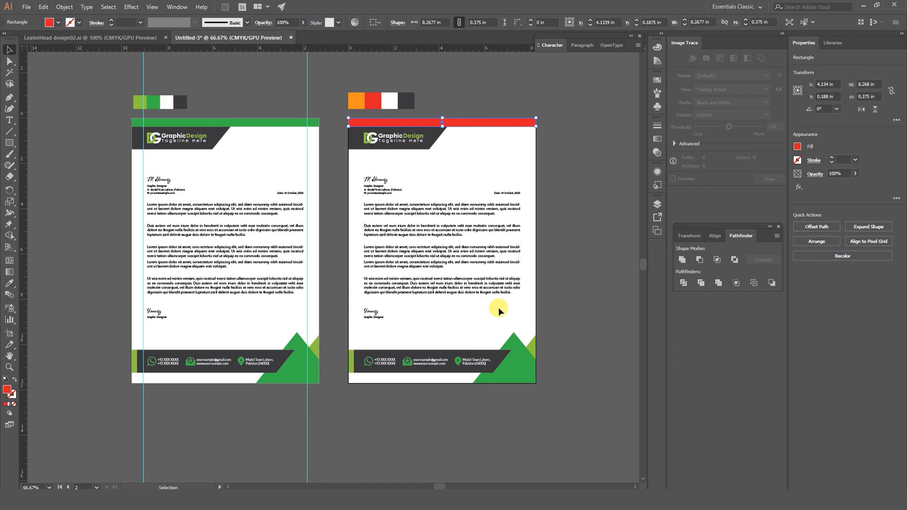
left_click(526, 382)
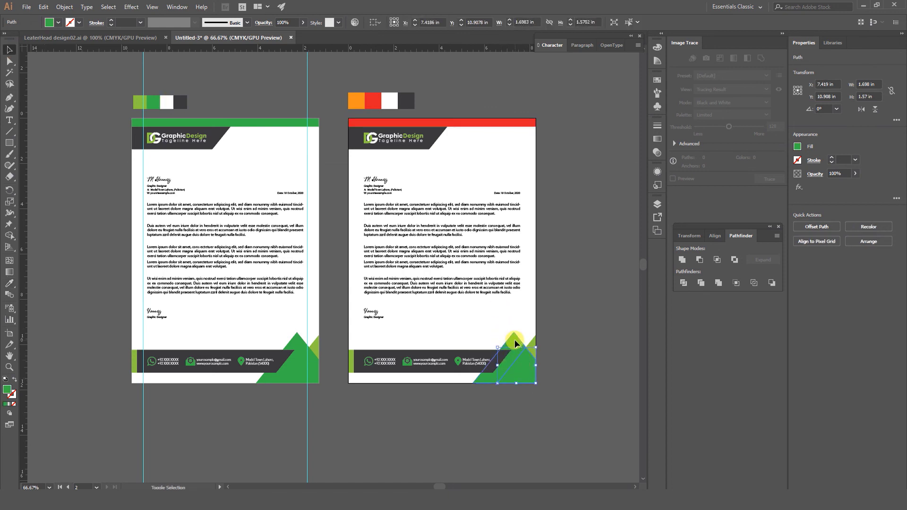
left_click(515, 341, "shift")
left_click(10, 283)
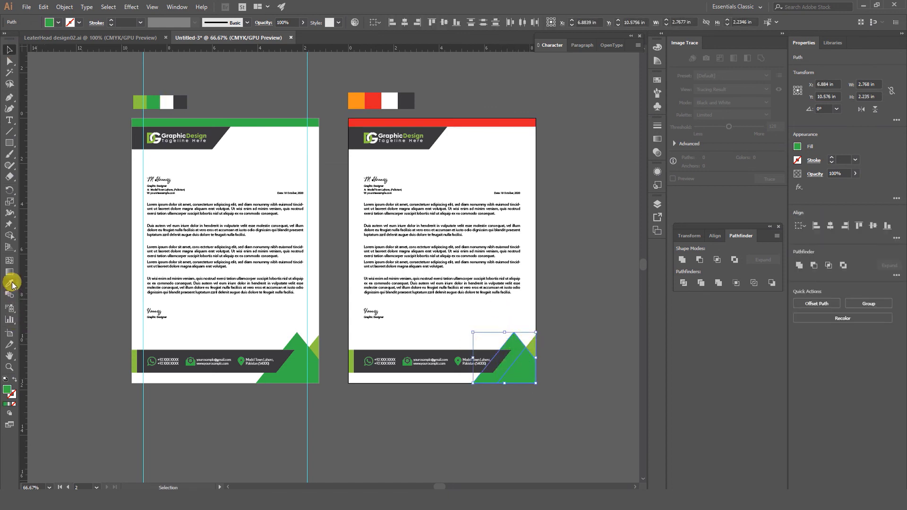
left_click(430, 119)
left_click(9, 49)
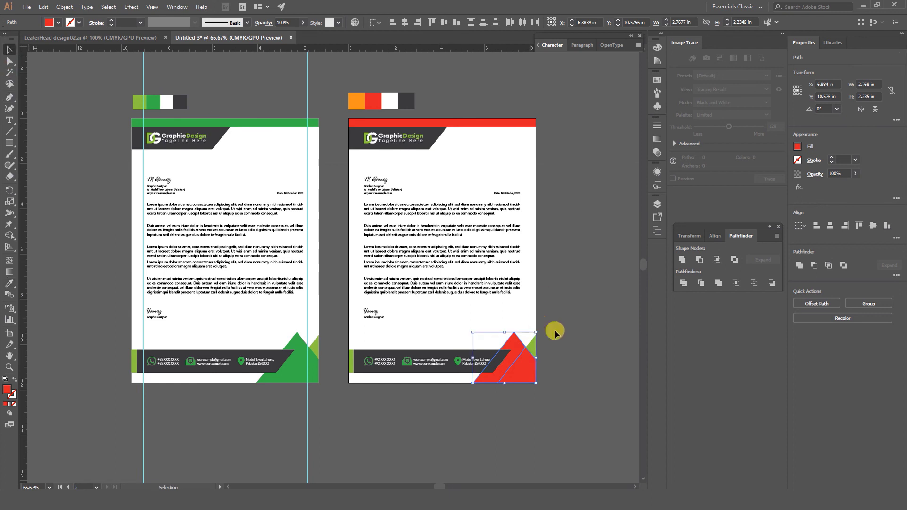
left_click(539, 348)
Turn the small corner accent and the green footer strip orange
left_click(533, 351)
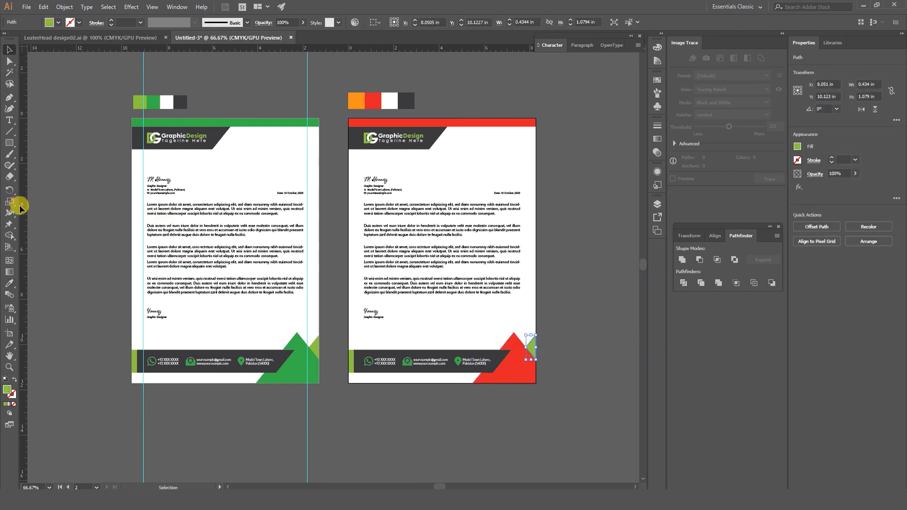
left_click(9, 283)
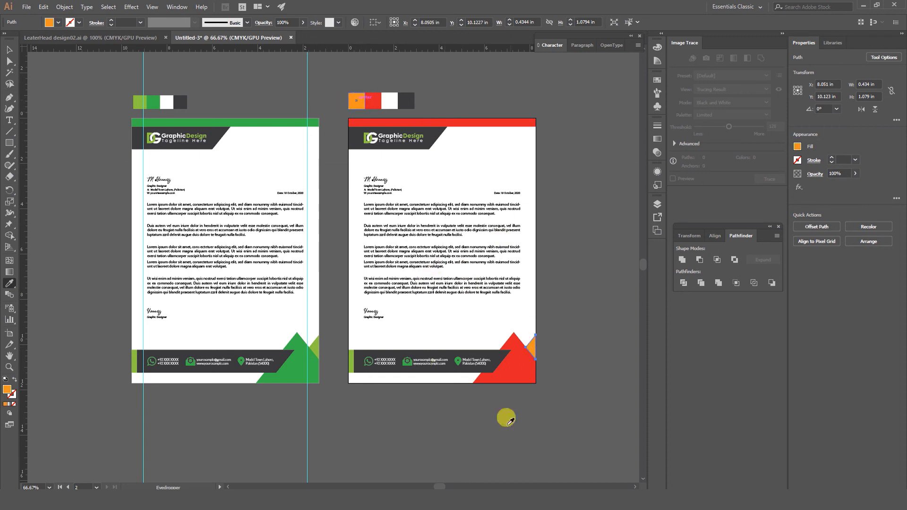
left_click(10, 51)
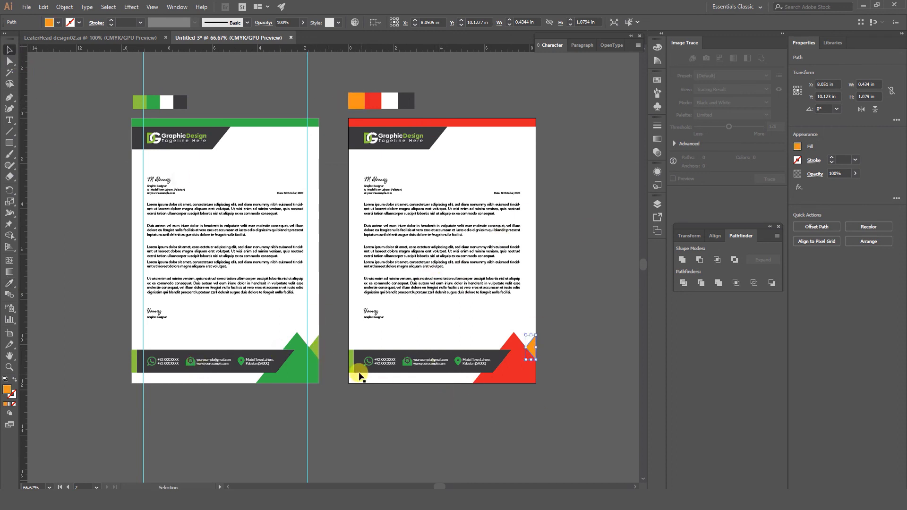
left_click(353, 370)
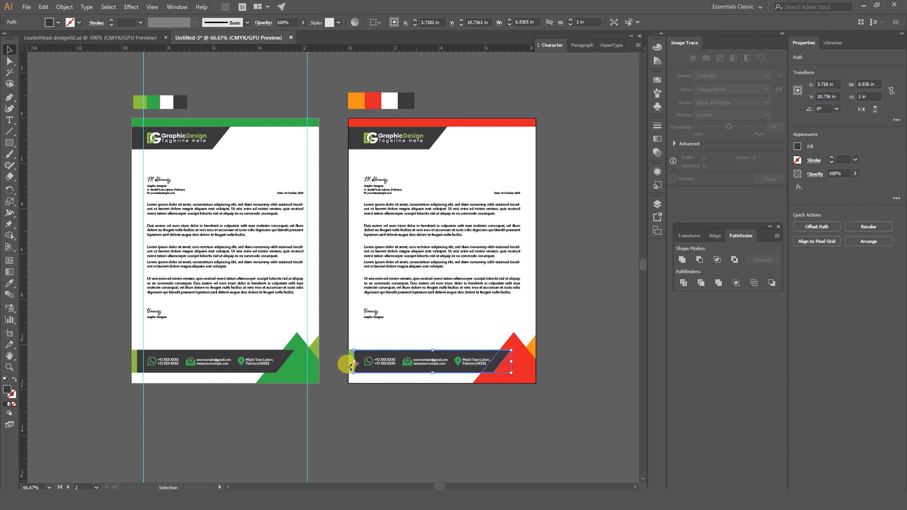
left_click(367, 391)
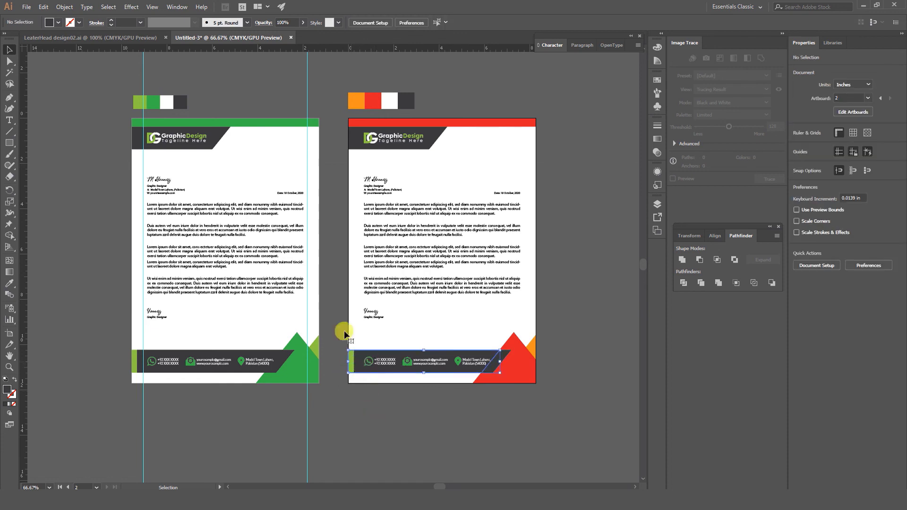
left_click(351, 363)
left_click(11, 282)
left_click(362, 100)
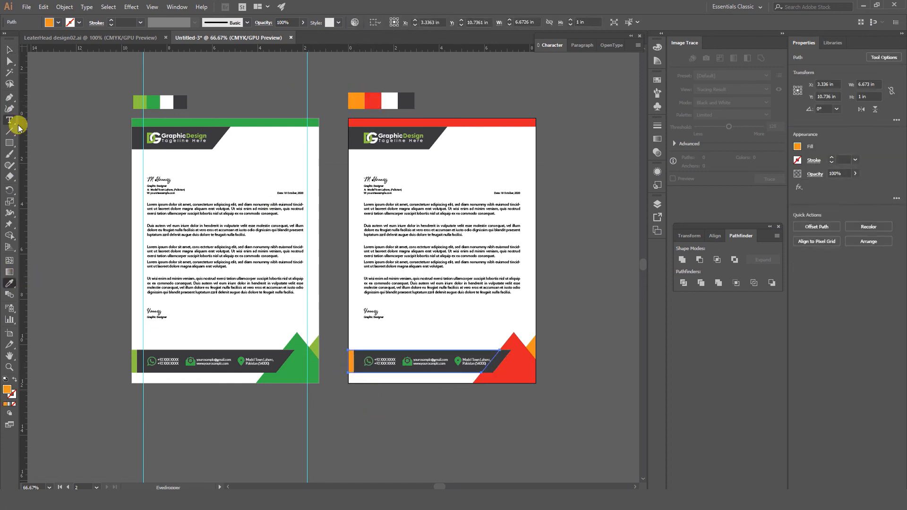
left_click(10, 49)
left_click(525, 437)
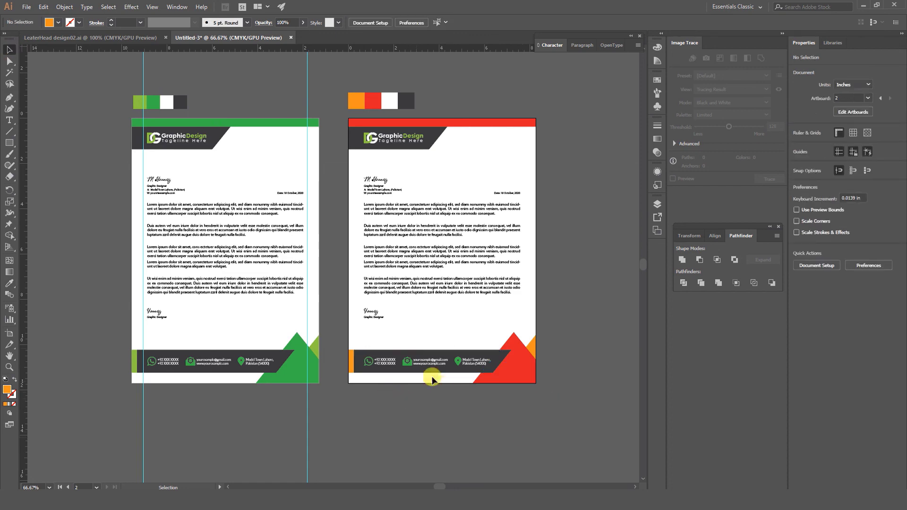
Ungroup the footer contacts and make the email, location and WhatsApp icons red
left_click(408, 366)
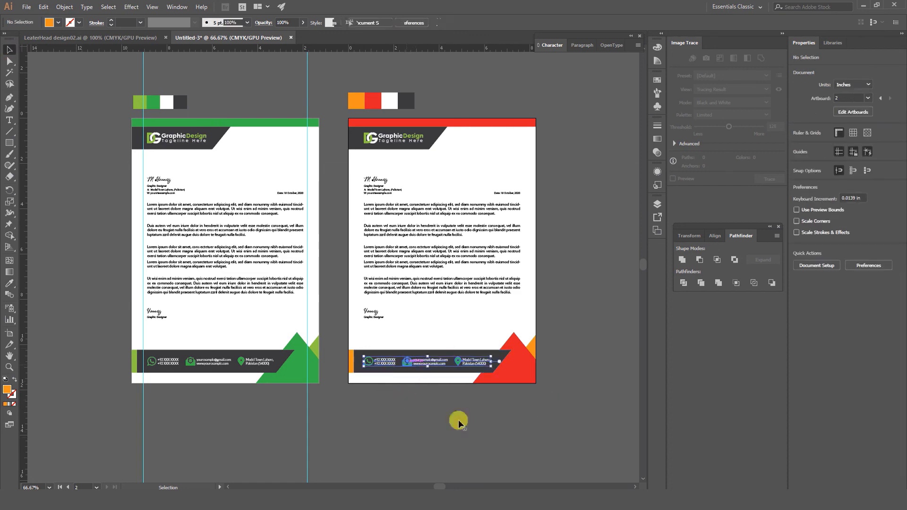
key("ctrl+plus")
key("ctrl+plus")
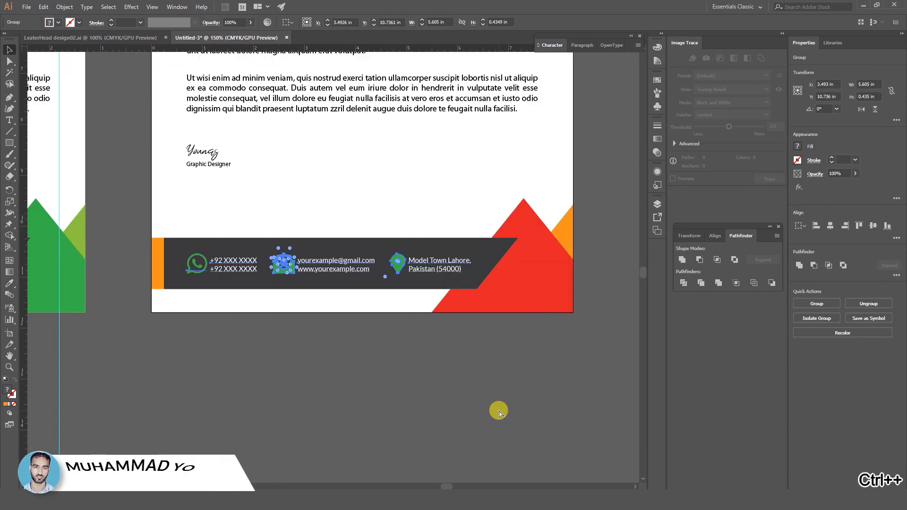
right_click(283, 268)
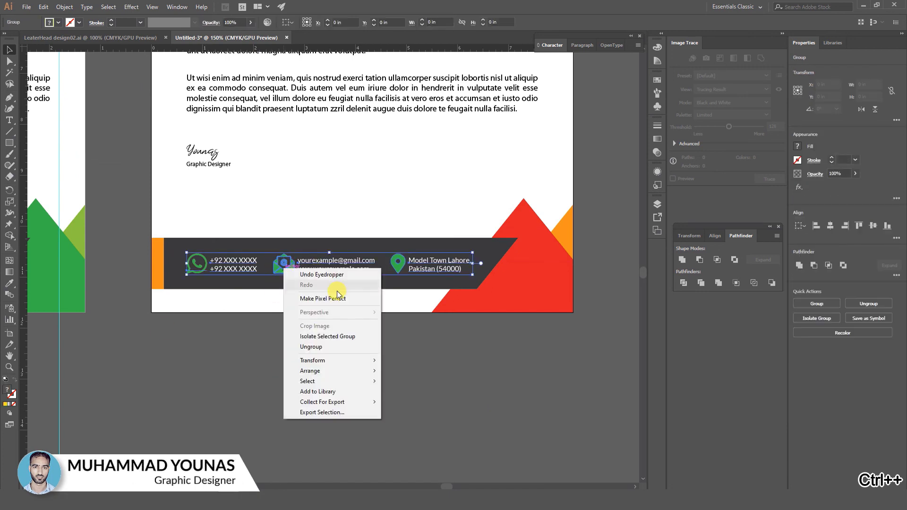
left_click(303, 345)
left_click(286, 272)
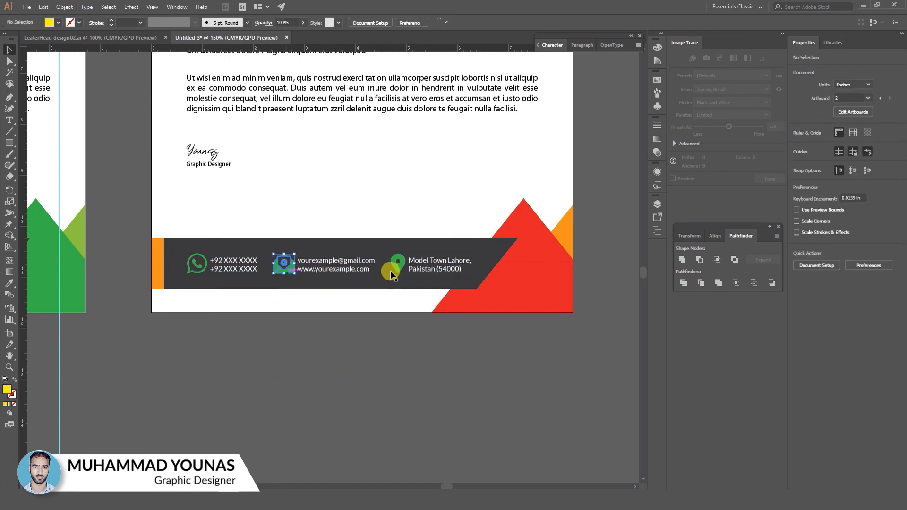
left_click(398, 264, "shift")
left_click(191, 274, "shift")
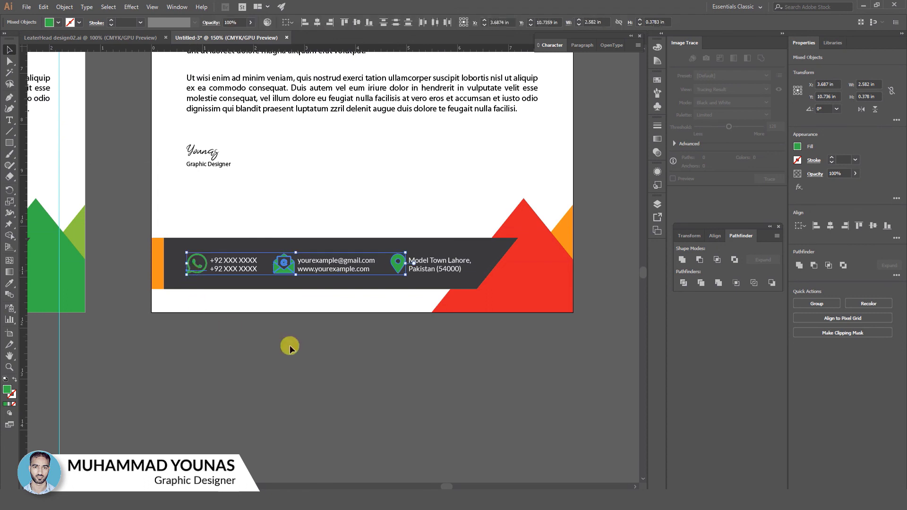
left_click(10, 284)
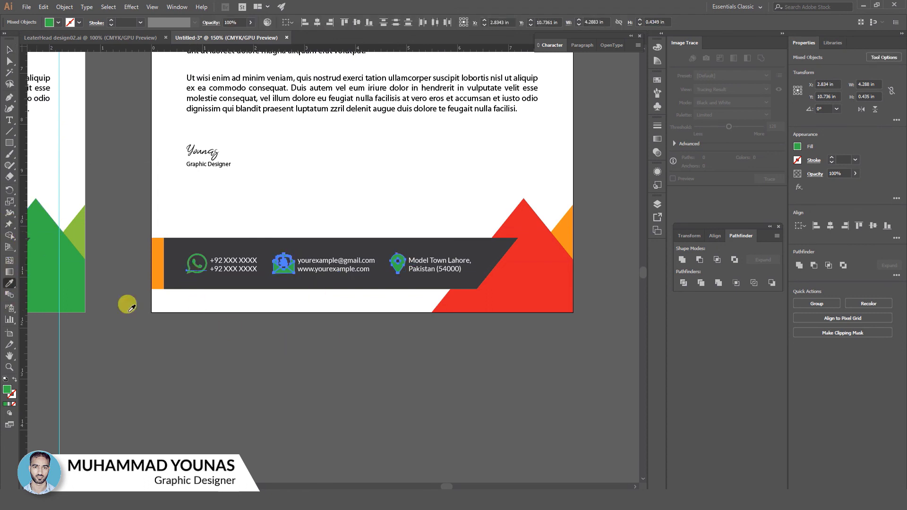
left_click(548, 269)
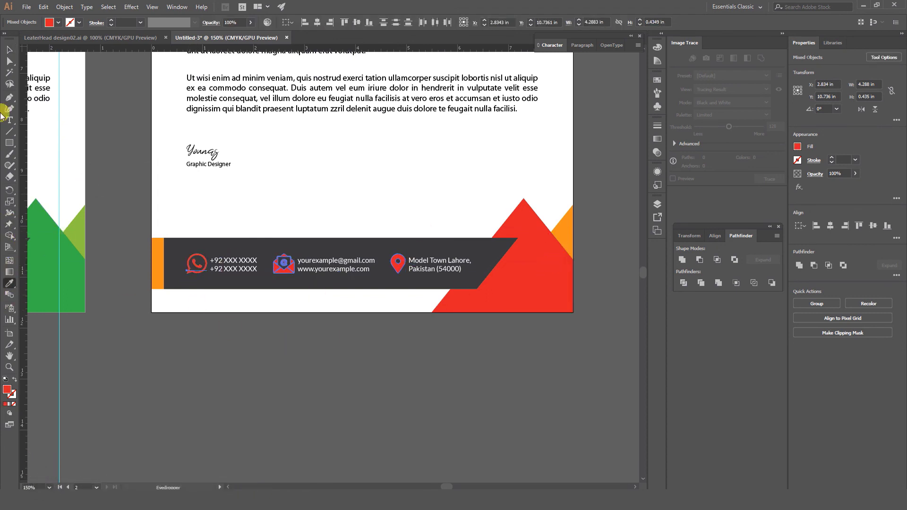
left_click(9, 50)
left_click(395, 390)
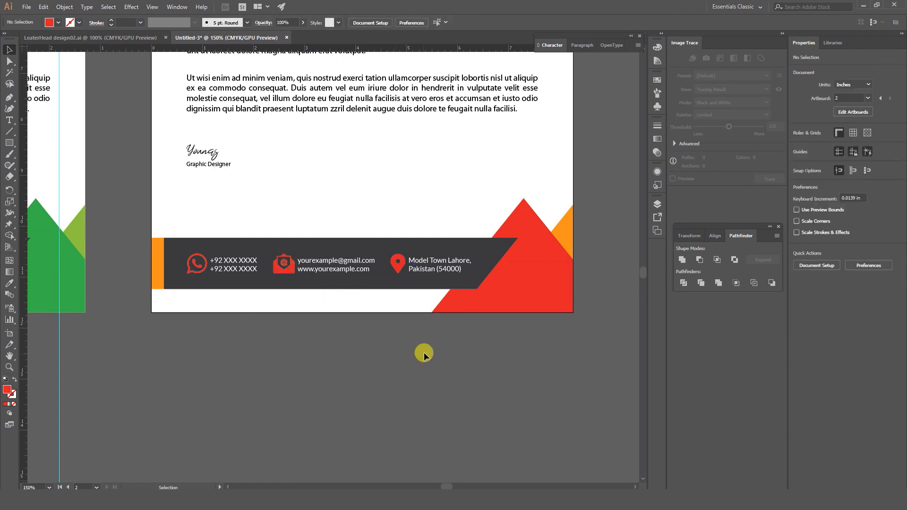
key("ctrl+minus")
key("ctrl+minus")
key("ctrl+plus")
Zoom out to fit both letterheads and marquee-select the red letterhead's body paragraphs
left_click_drag(496, 334, 486, 368)
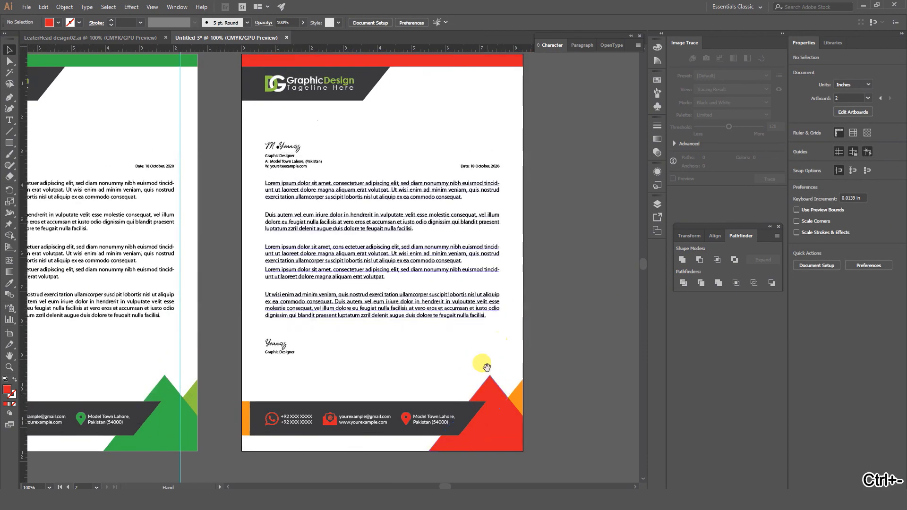
key("ctrl+minus")
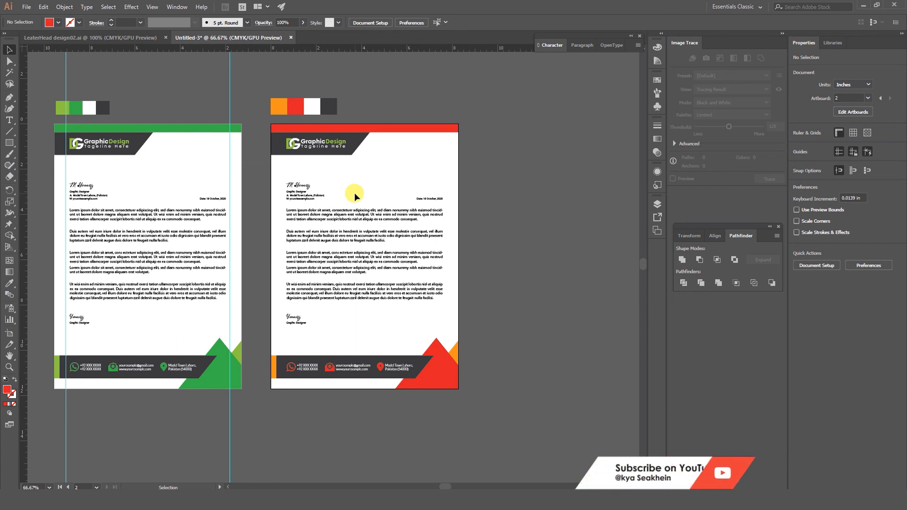
left_click_drag(355, 192, 367, 288)
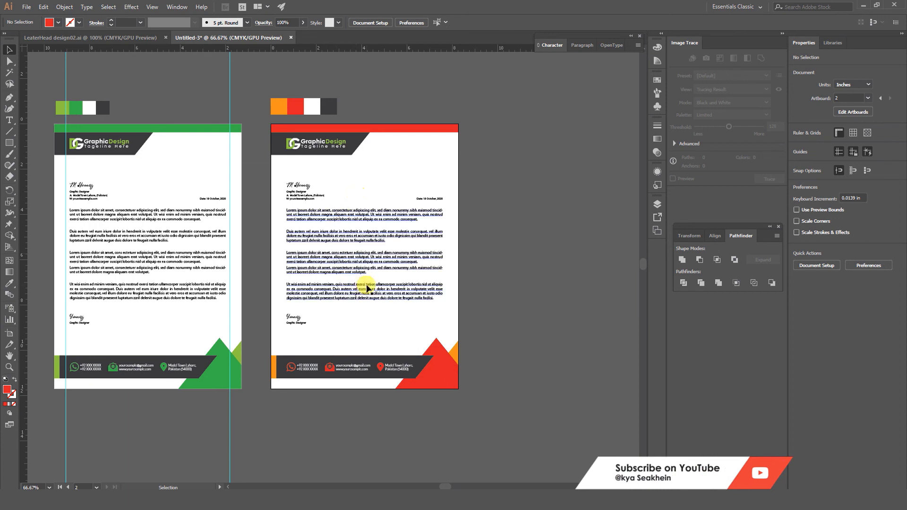